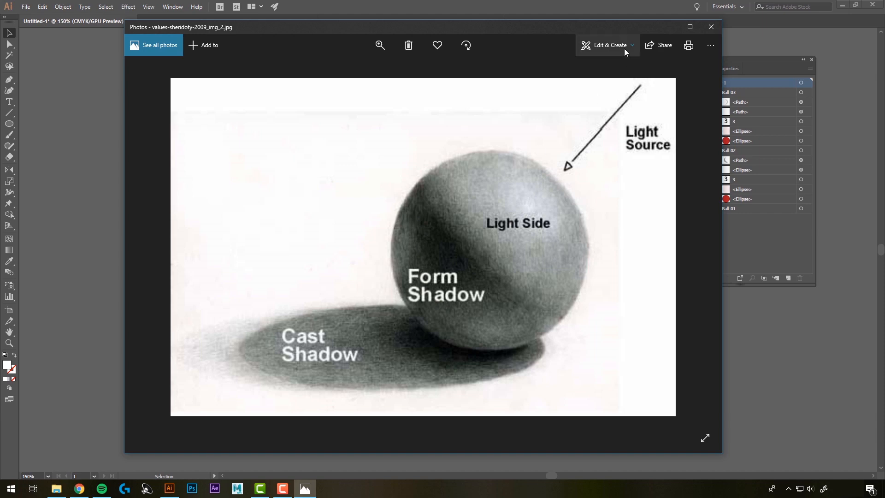
Step: Close the shading reference image and show the hidden highlight and shadow shapes of Ball 02 and Ball 03
left_click(711, 27)
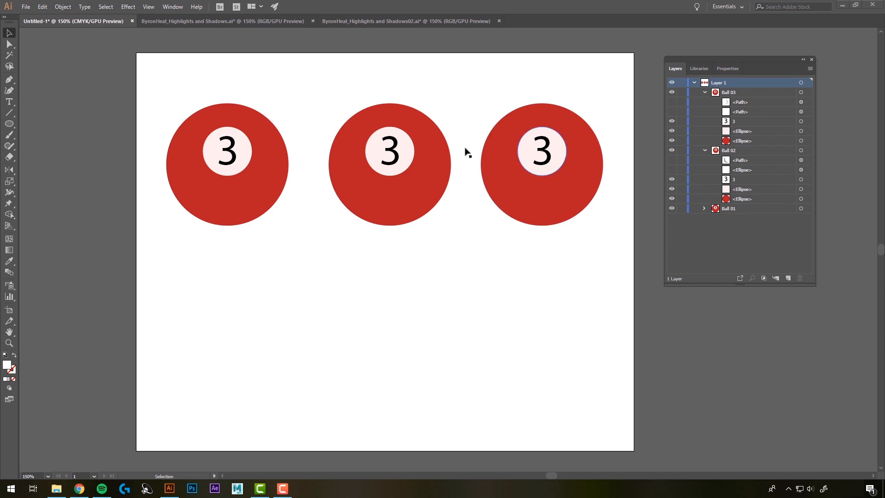
left_click(672, 170)
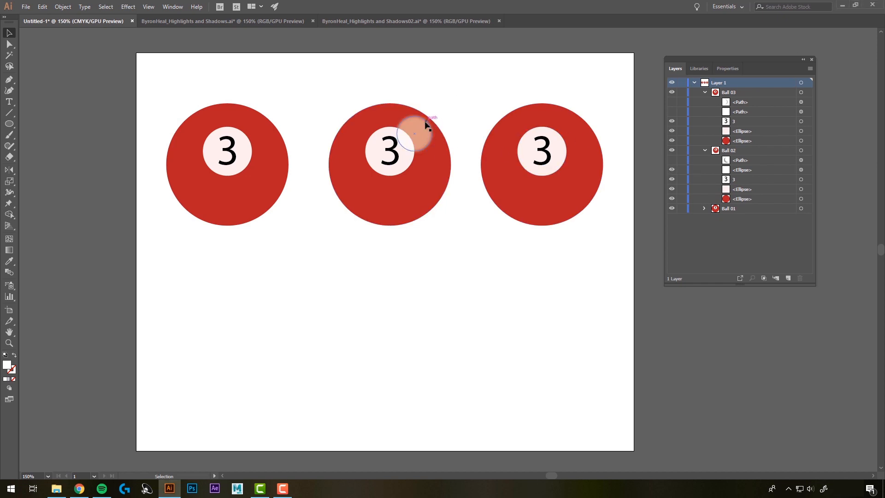
left_click(672, 161)
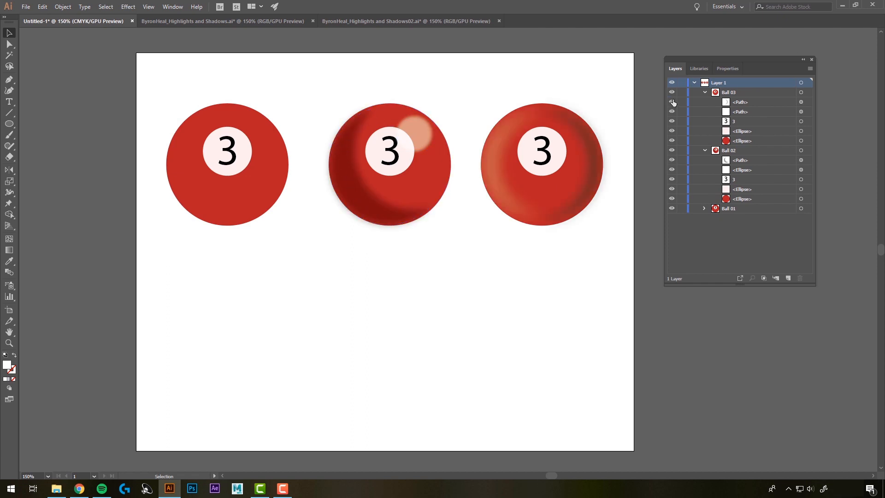
left_click_drag(672, 112, 673, 99)
Step: Duplicate the plain Ball 01 and place the copy in the empty area below the row of balls
key("a")
left_click_drag(290, 94, 176, 257)
key("v")
left_click_drag(239, 219, 345, 393)
left_click(423, 378)
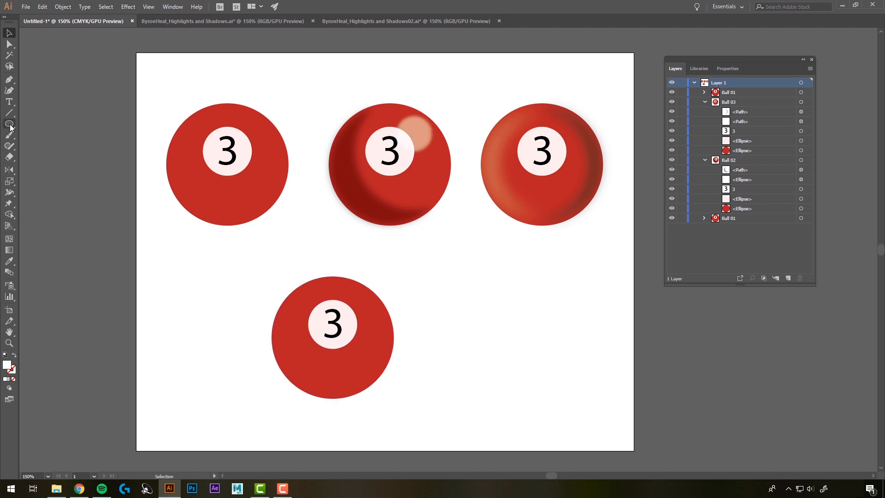
Step: Draw a small white circle with the Ellipse tool and place it on the copied ball, overlapping the number disc's upper-right edge
left_click_drag(10, 128, 49, 145)
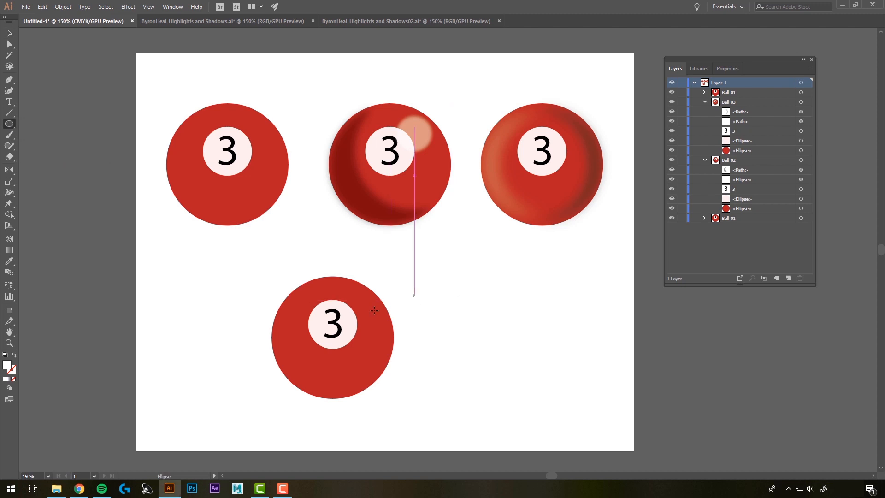
left_click_drag(430, 284, 463, 316)
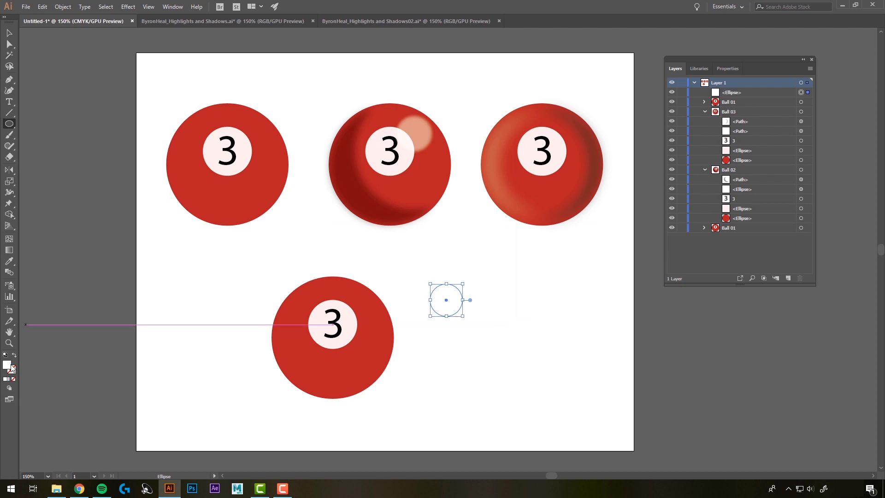
left_click(8, 33)
left_click_drag(446, 315, 358, 322)
left_click(510, 346)
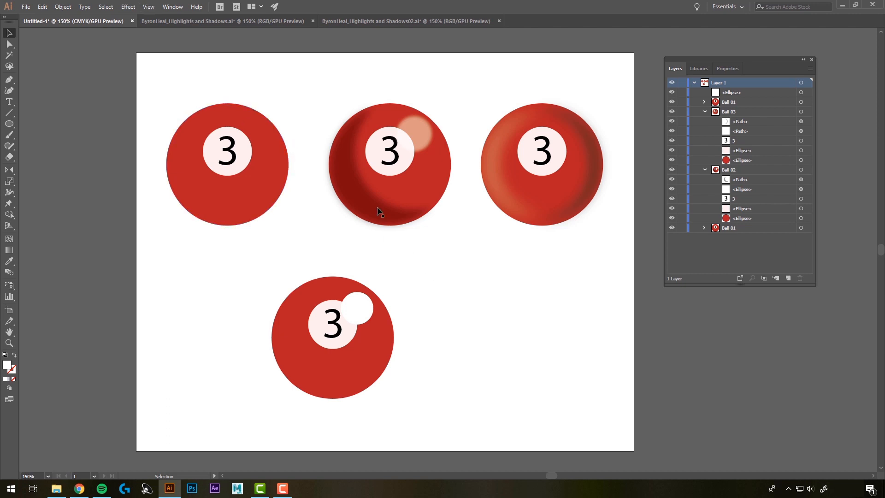
Step: Show the Appearance settings and lower the fill opacity of the small white highlight circle to 67%
left_click(174, 9)
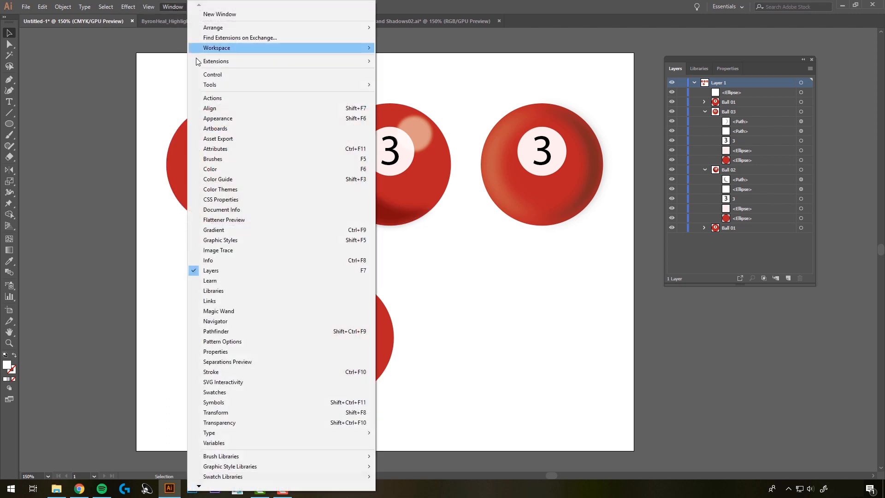
left_click(225, 119)
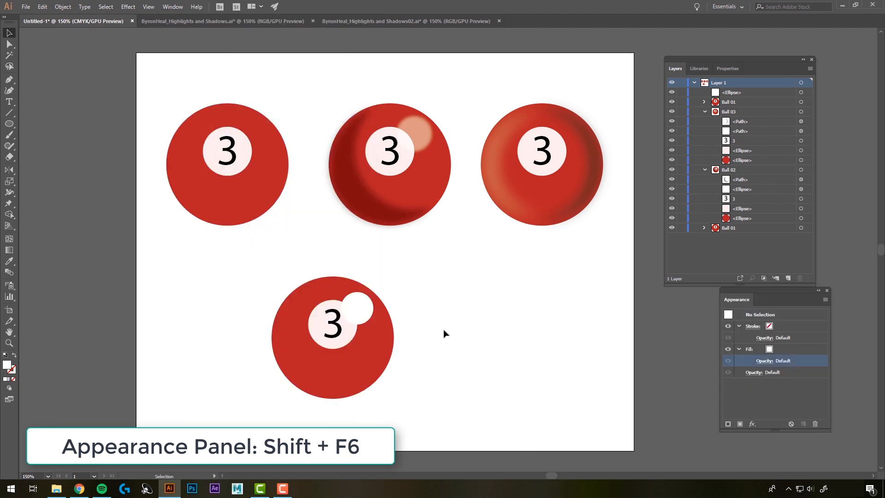
left_click(359, 317)
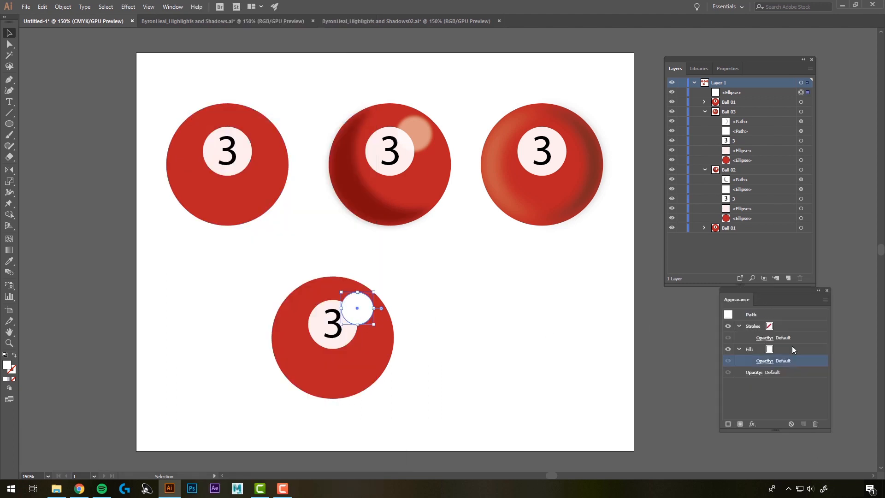
left_click(768, 362)
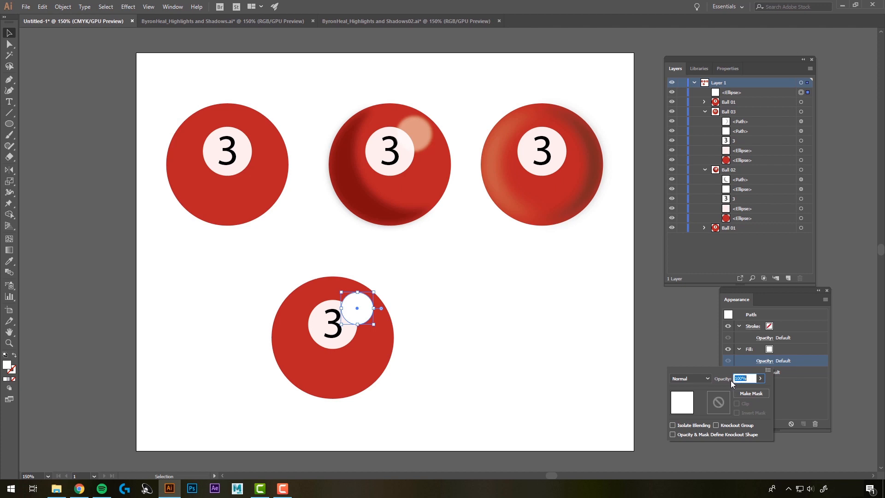
left_click(761, 380)
left_click_drag(743, 388, 747, 388)
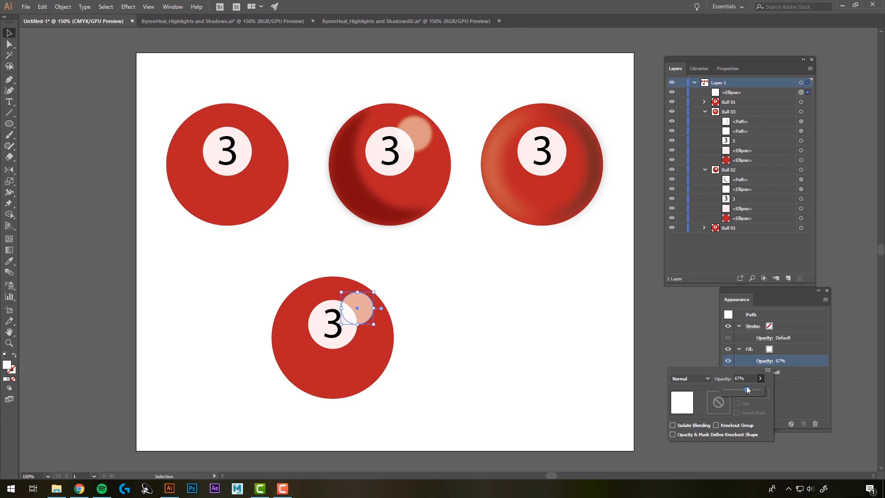
key("Return")
left_click(530, 341)
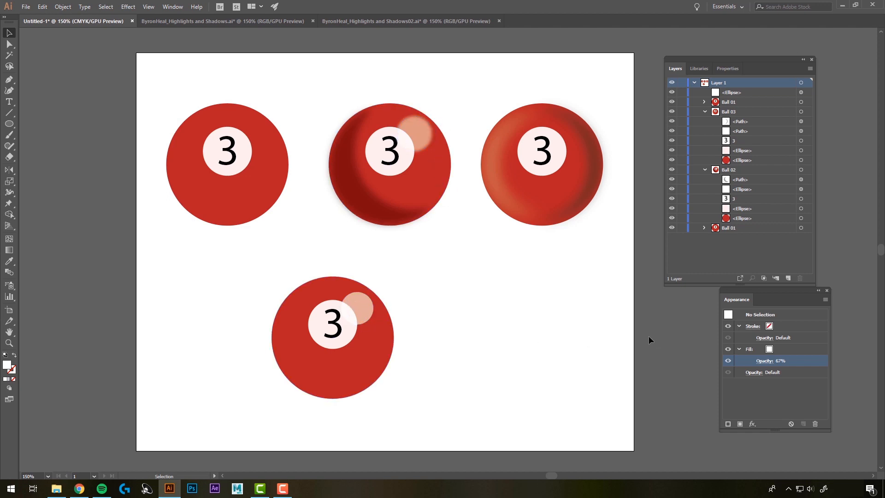
Step: Apply a previewed Gaussian Blur to the highlight circle, with a radius that softens its edge but keeps the spot distinct
left_click(367, 315)
left_click(129, 7)
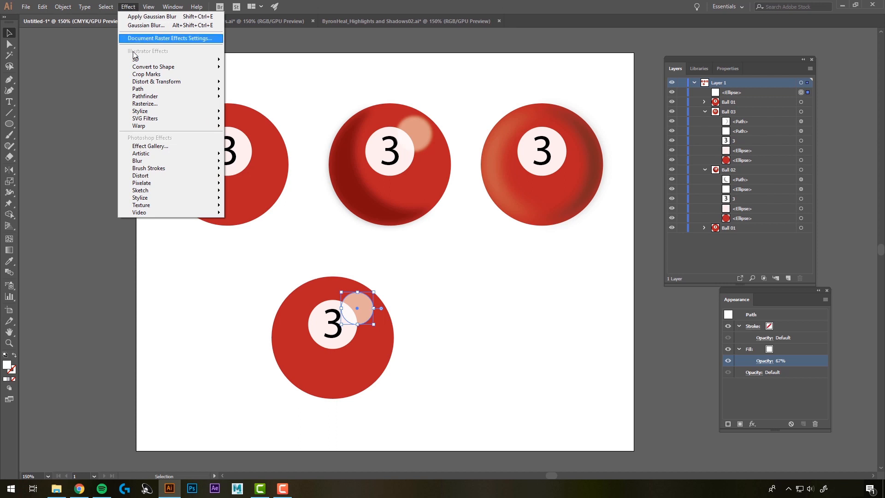
mouse_move(145, 161)
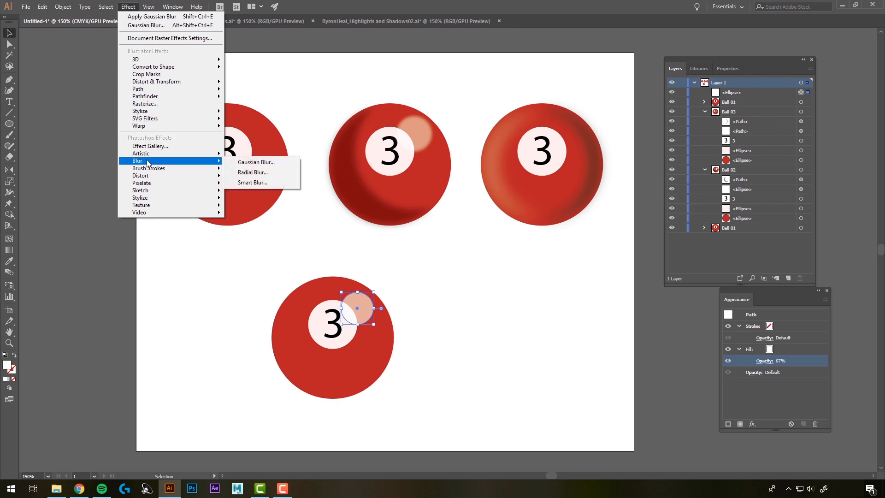
left_click(261, 161)
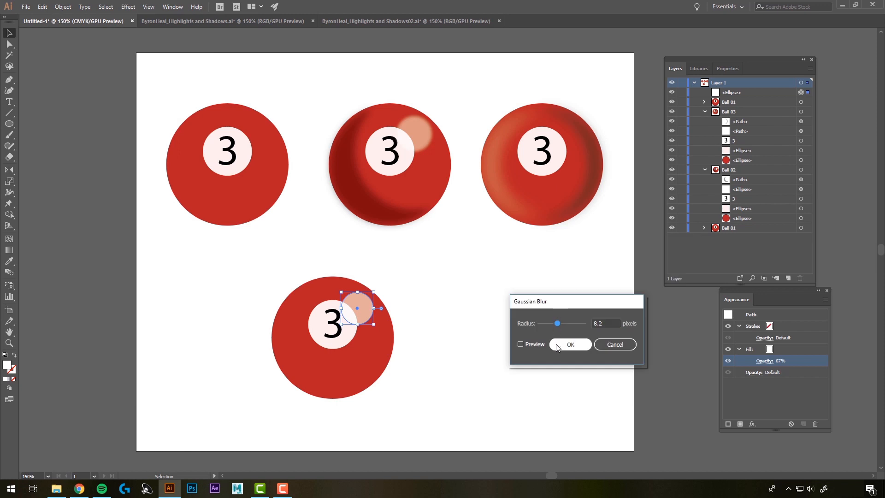
left_click(521, 344)
left_click_drag(558, 323, 577, 323)
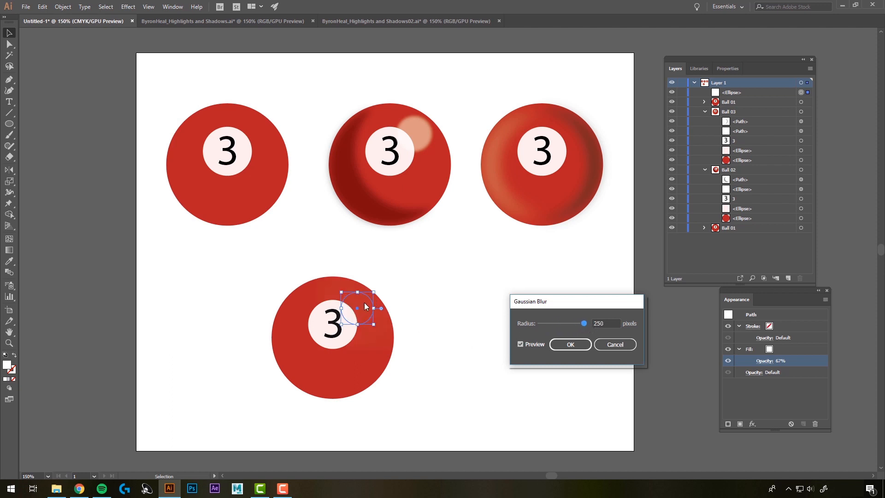
left_click_drag(585, 323, 579, 326)
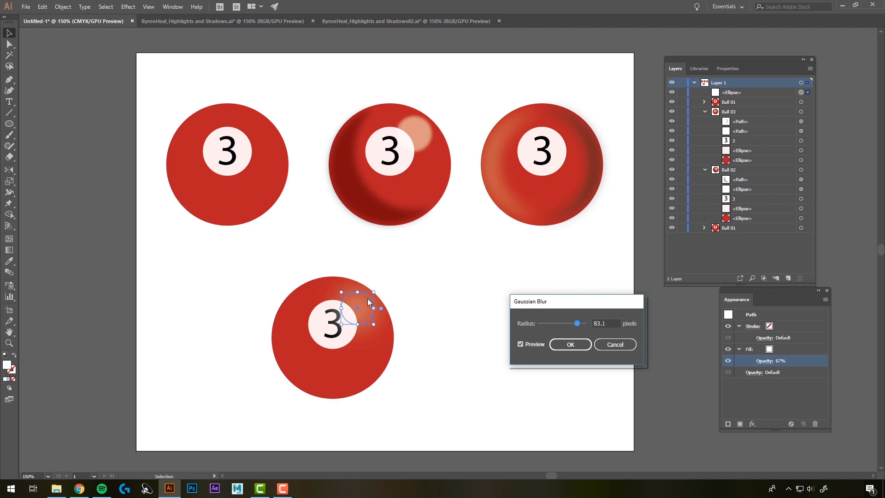
left_click_drag(573, 324, 563, 324)
left_click(571, 345)
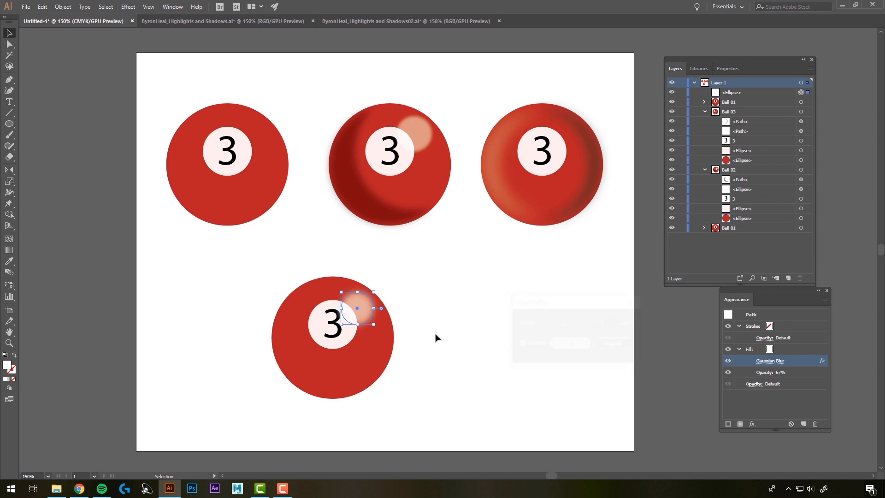
left_click(482, 364)
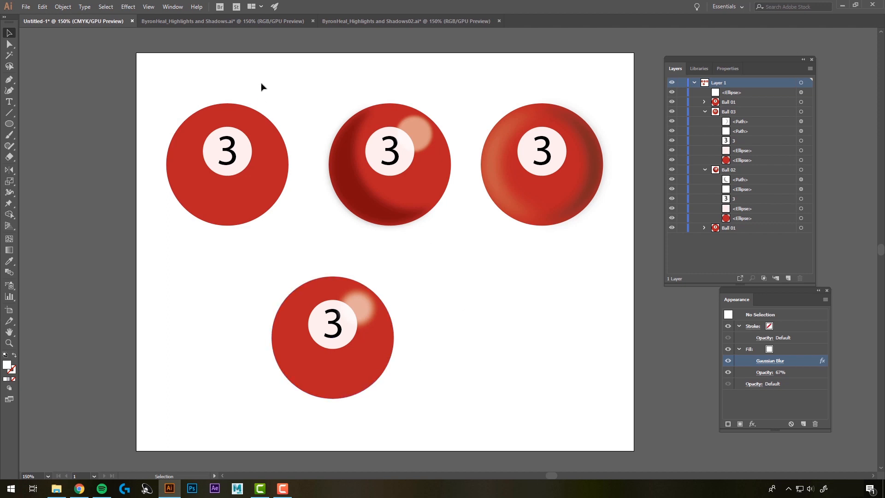
Step: Bring up the Pathfinder options and ungroup the copied ball below the row
left_click(173, 7)
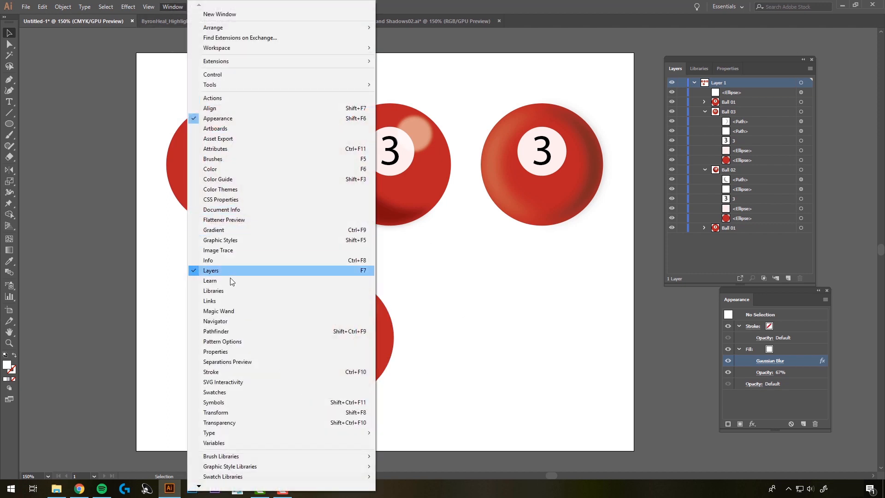
left_click(231, 331)
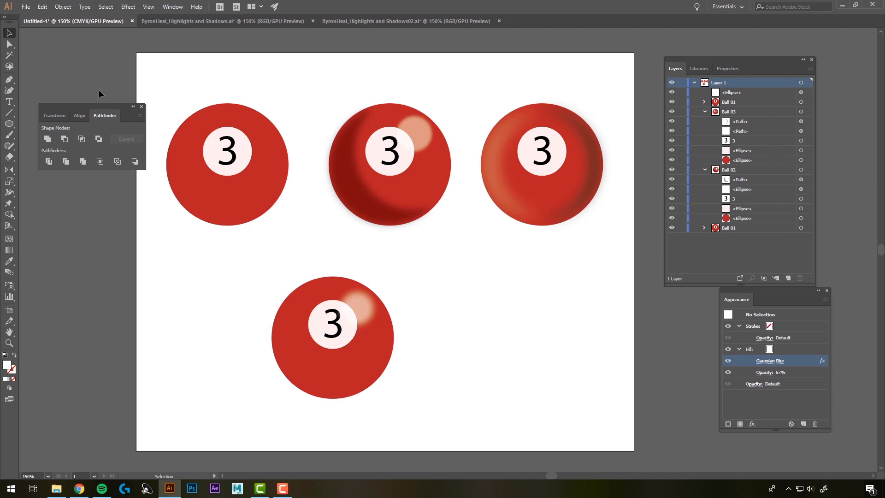
left_click(314, 372)
left_click(302, 246)
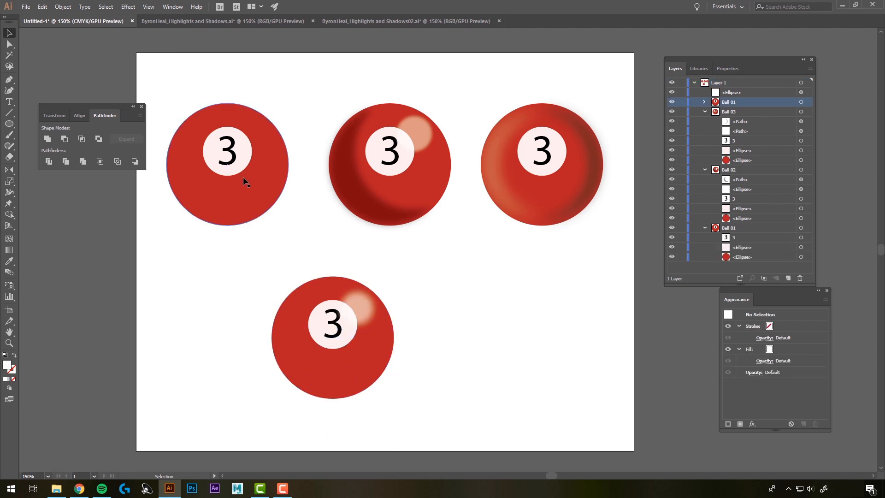
left_click(331, 358)
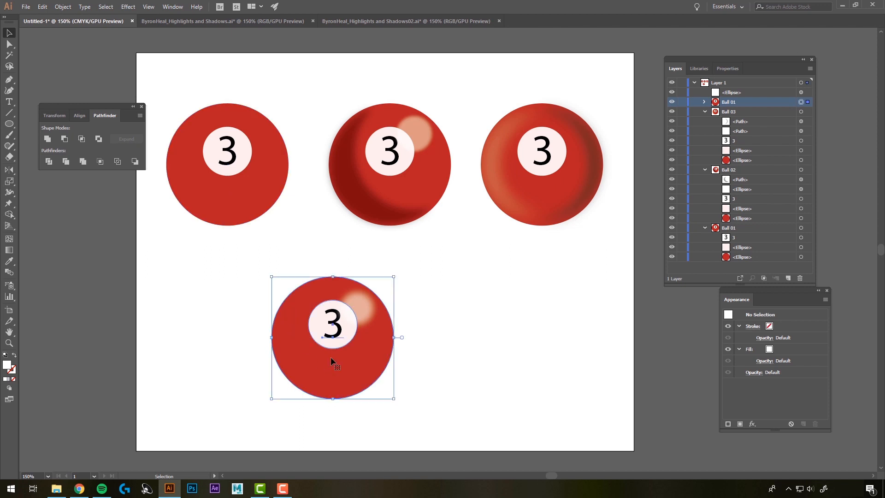
right_click(344, 357)
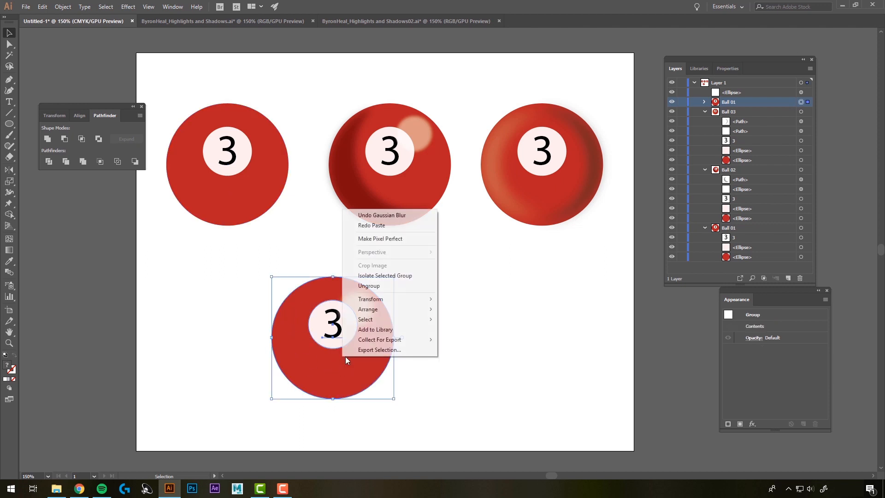
left_click(375, 286)
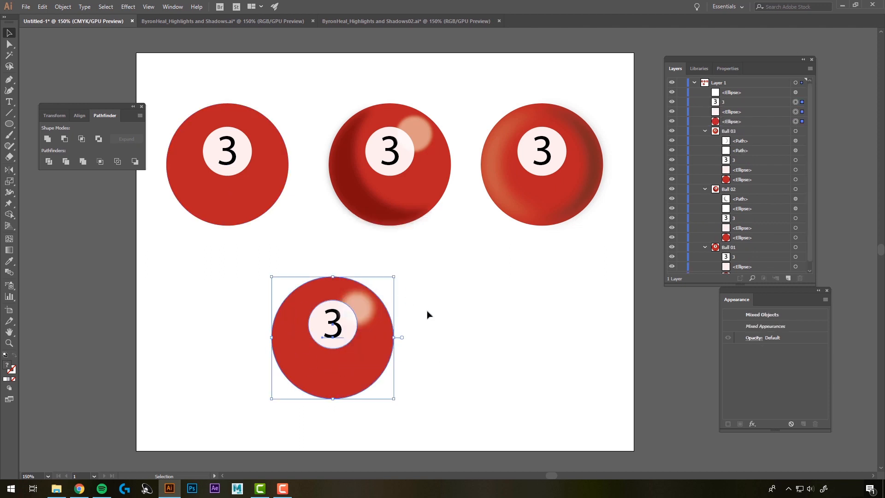
left_click(405, 328)
Step: Copy the ungrouped ball's red base circle and place the pasted duplicate on the empty area beside the ball
left_click(342, 369)
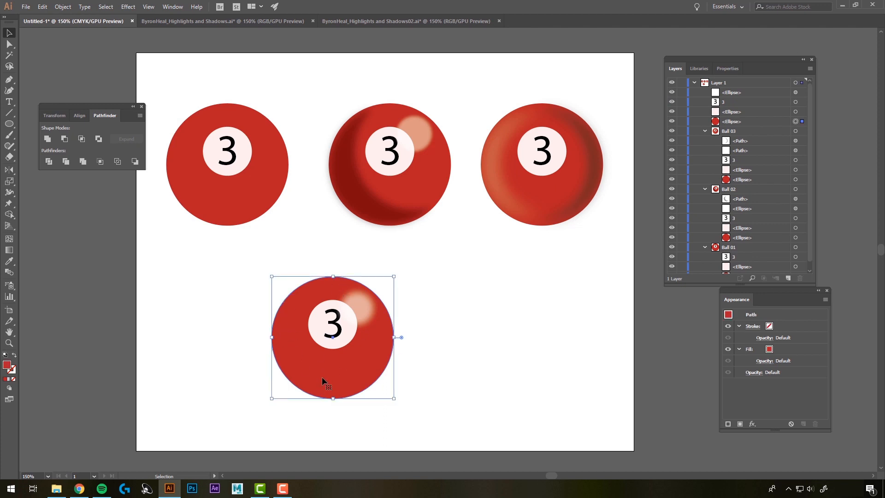
left_click_drag(322, 377, 408, 374)
key("ctrl+z")
key("a")
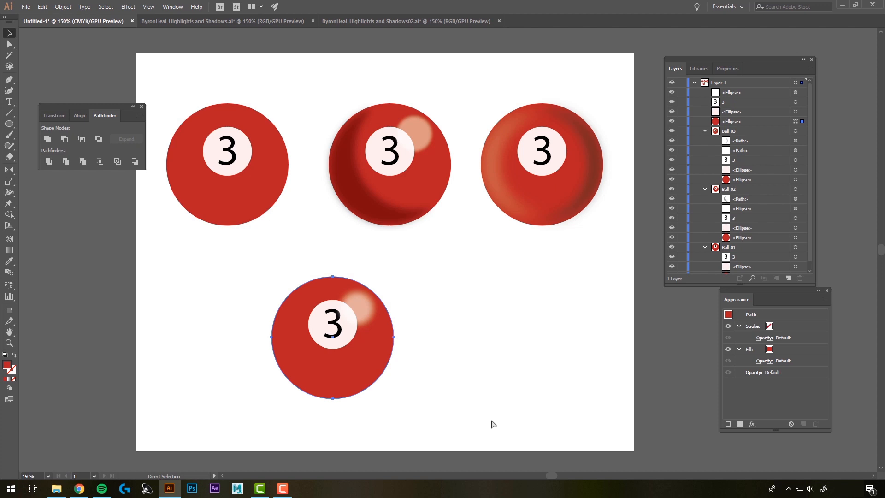
key("ctrl+c")
key("ctrl+v")
key("v")
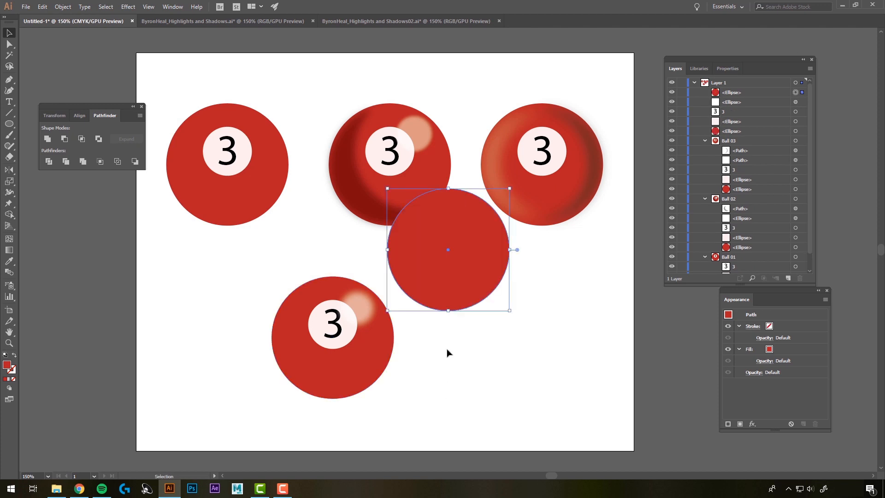
left_click_drag(469, 296, 505, 400)
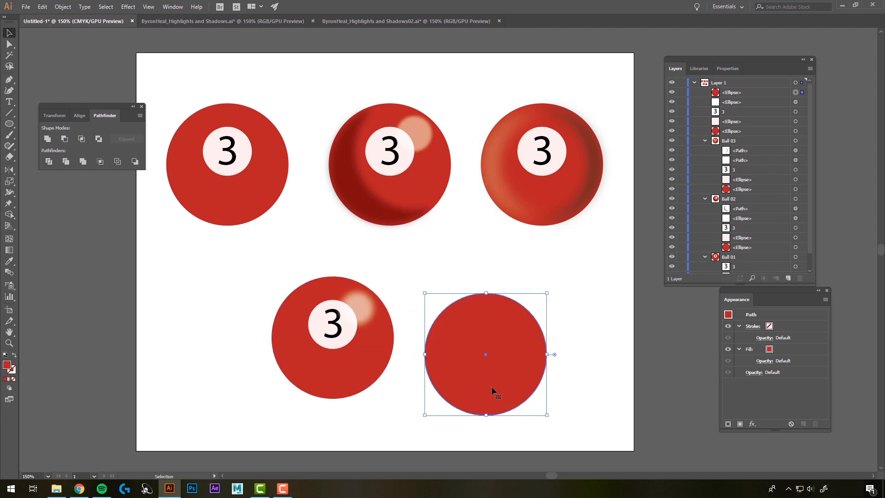
Step: Paste a second red circle offset up and right over the first, and subtract it with Minus Front to form a crescent
key("a")
key("ctrl+v")
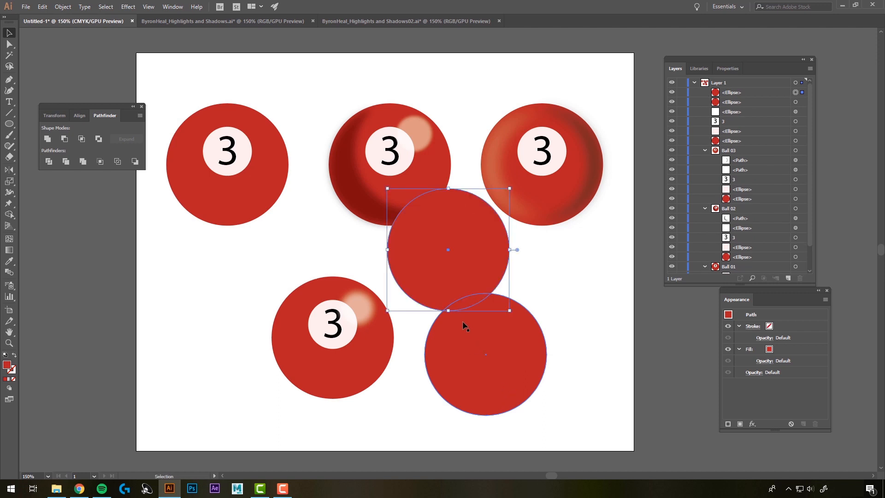
left_click_drag(437, 264, 503, 374)
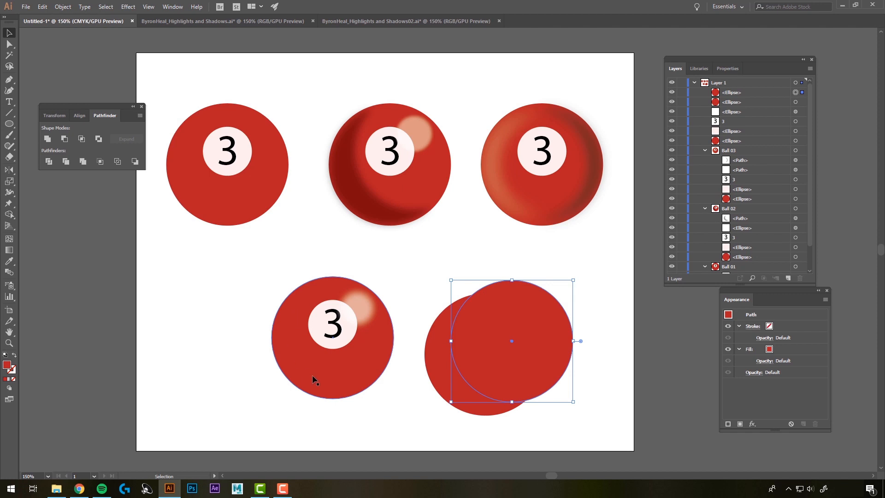
left_click_drag(491, 370, 489, 373)
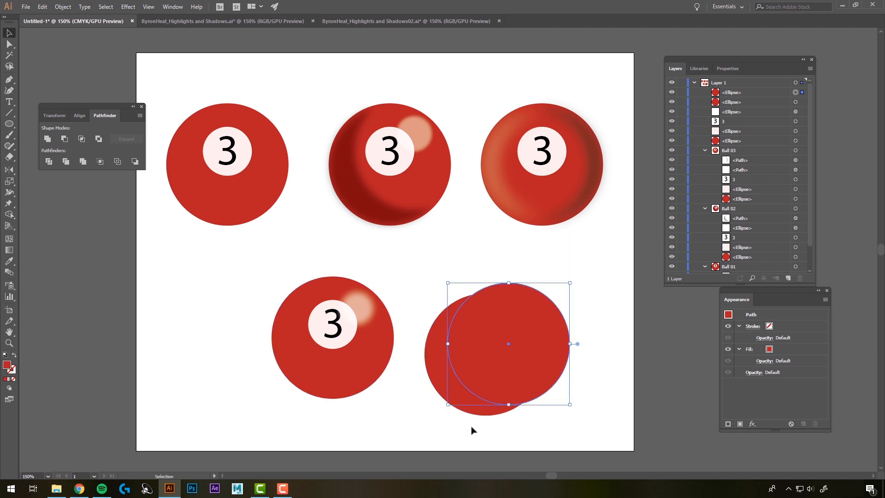
left_click_drag(425, 296, 496, 350)
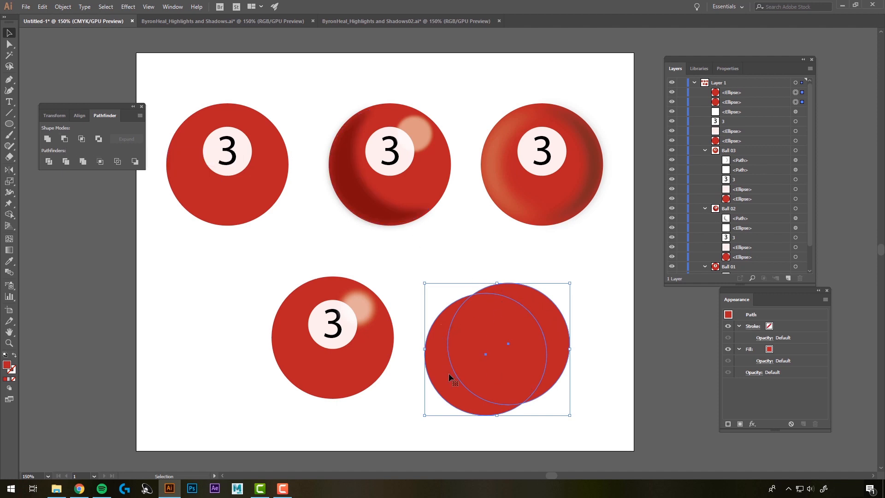
left_click(64, 139)
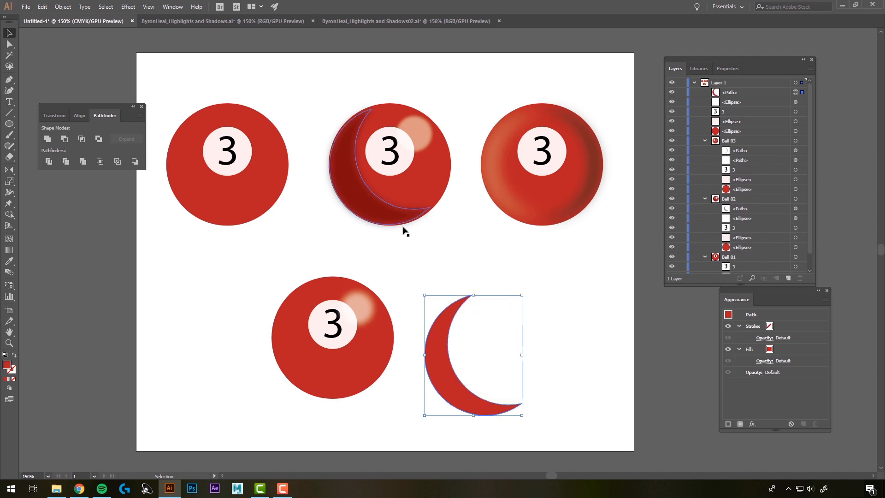
Step: Move the red crescent onto the shaded ball so its outer curve lines up with the ball's lower-left edge
left_click(438, 270)
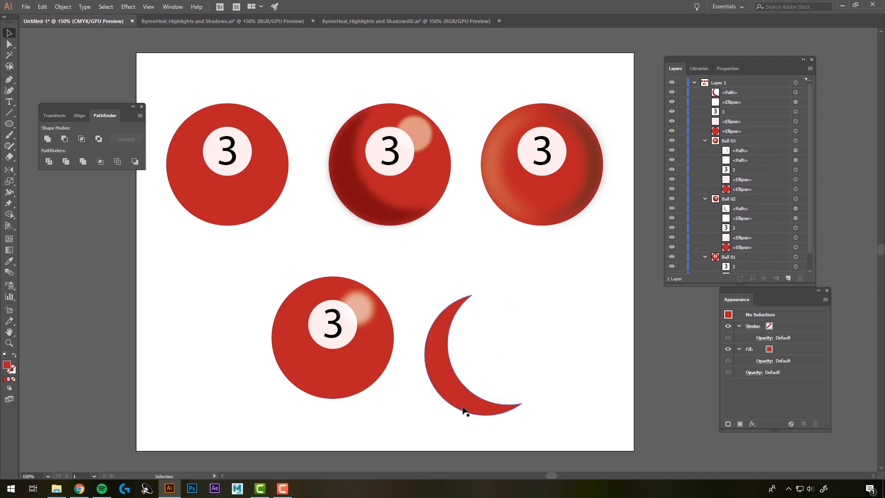
left_click(450, 389)
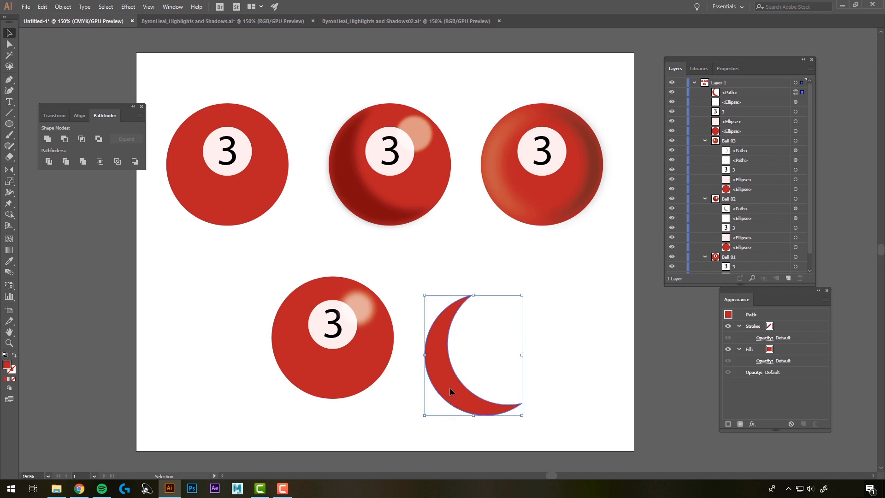
left_click_drag(446, 378, 293, 358)
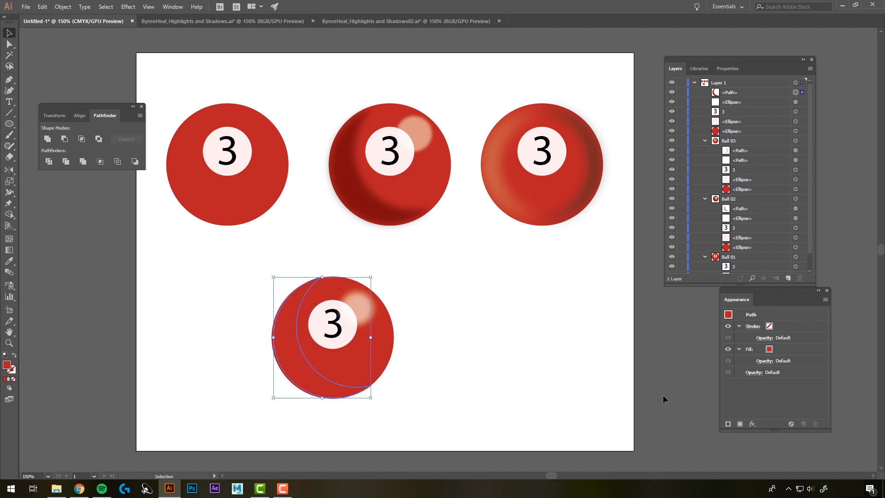
key("Left")
key("Left")
key("Down")
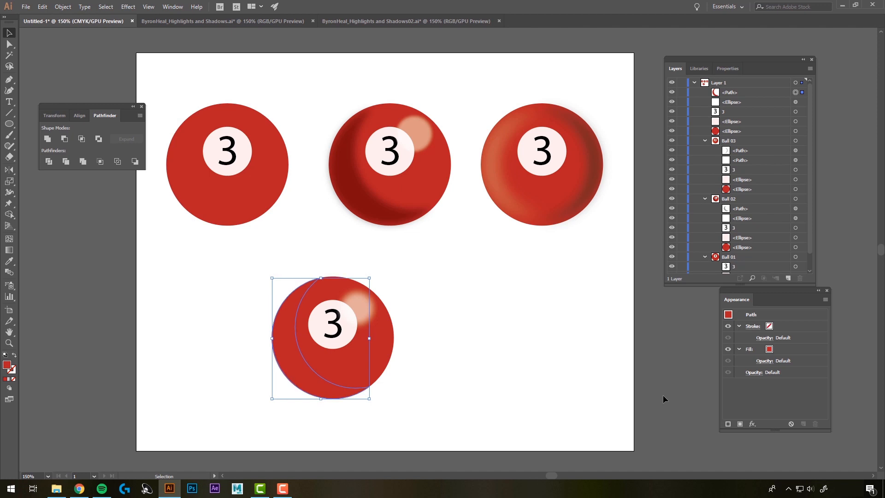
scroll(562, 342, "up", 1)
left_click(445, 358)
scroll(439, 363, "down", 1)
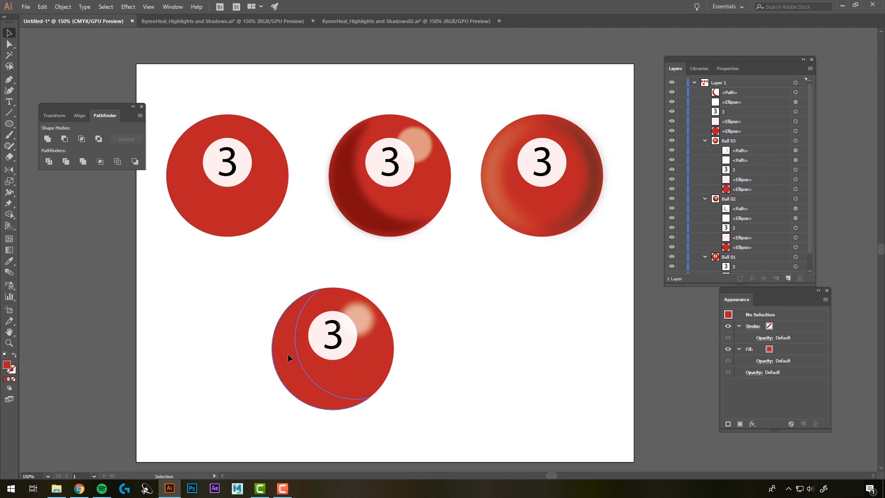
Step: Fill the crescent on the ball with the dark red 631117
left_click(288, 353)
double_click(7, 366)
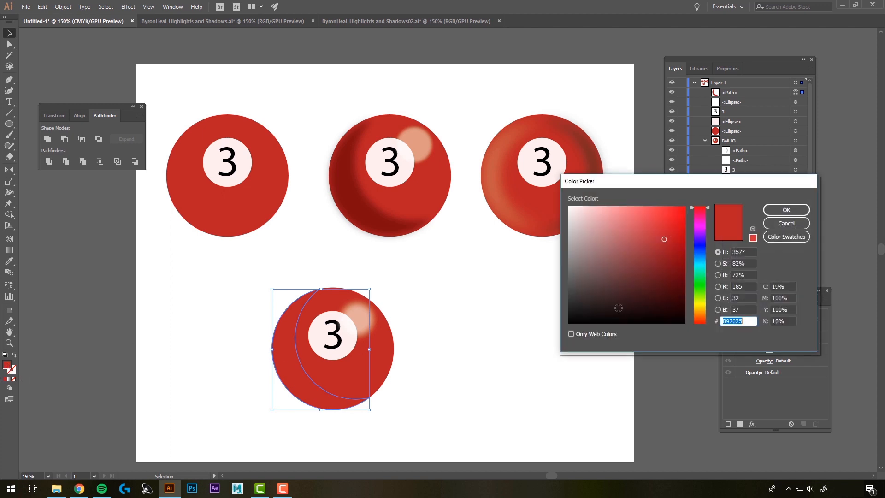
left_click(664, 269)
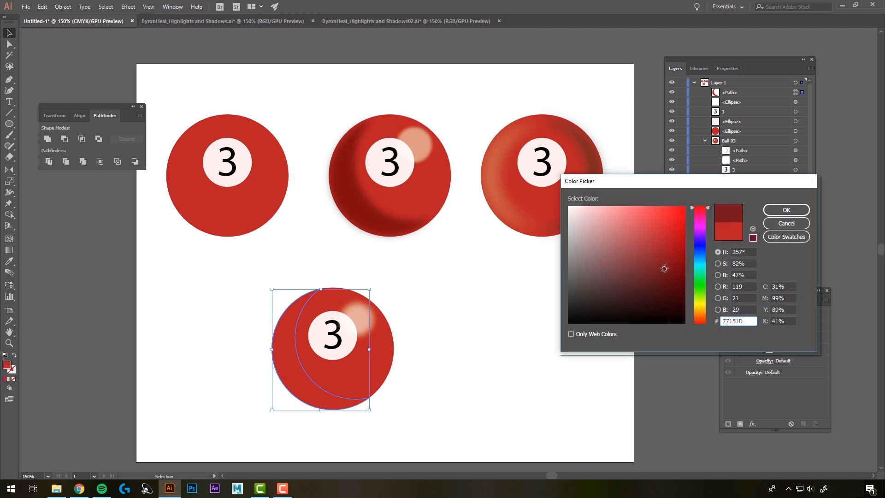
left_click(665, 278)
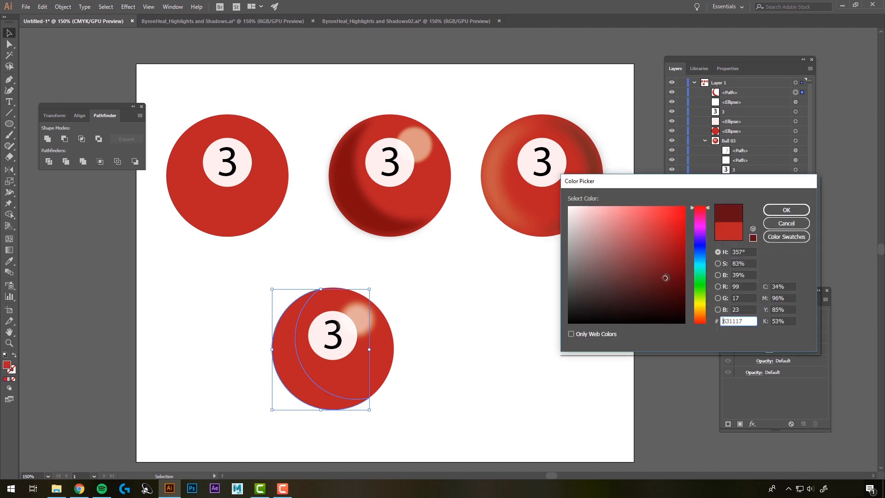
left_click(777, 211)
left_click(553, 426)
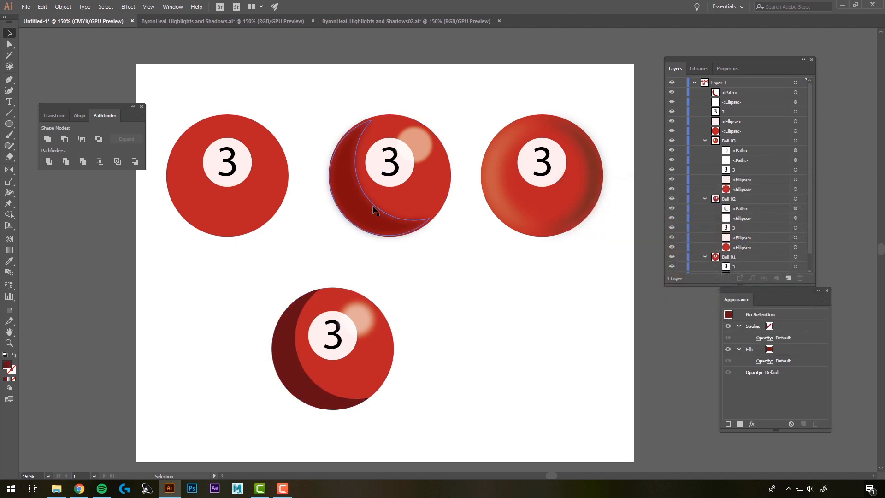
Step: Apply a previewed Gaussian Blur with a 17.3-pixel radius to the dark red crescent
left_click(290, 372)
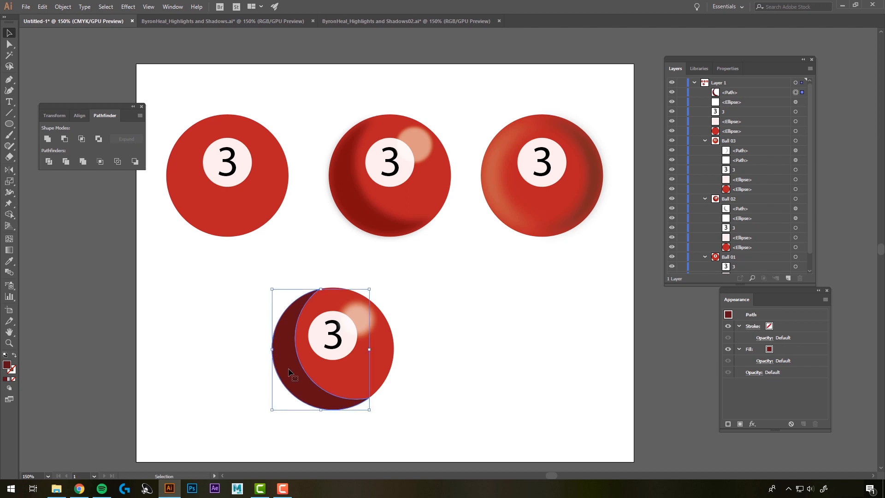
left_click(127, 7)
mouse_move(157, 159)
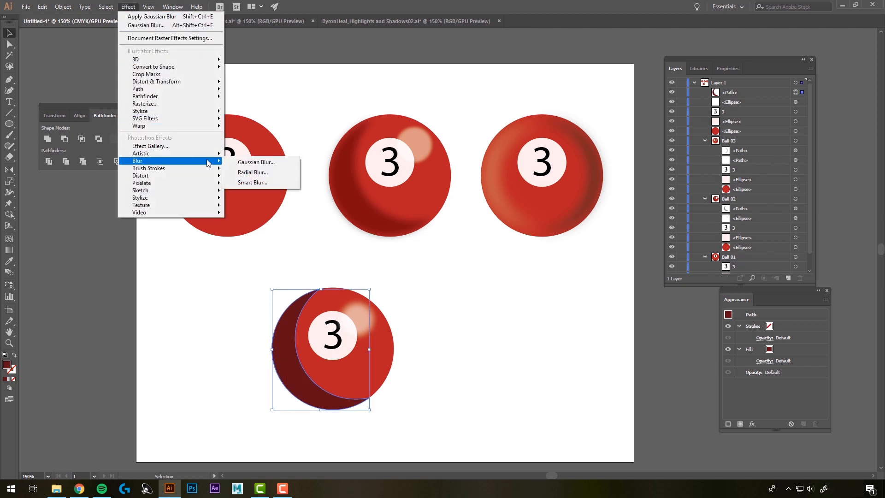
left_click(251, 160)
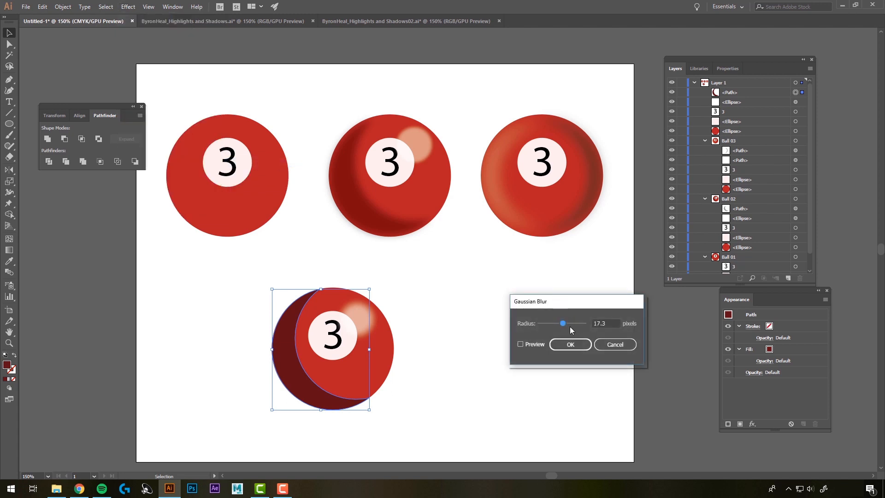
left_click(520, 344)
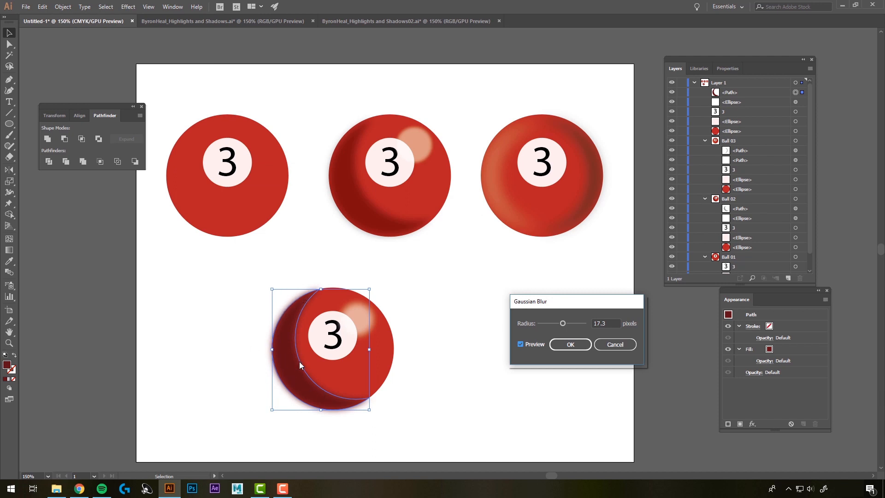
left_click(563, 324)
left_click(570, 344)
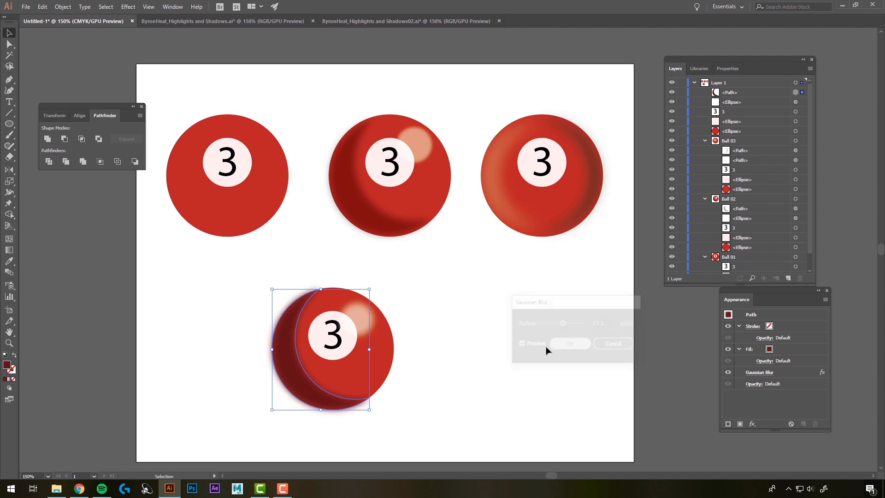
left_click(475, 400)
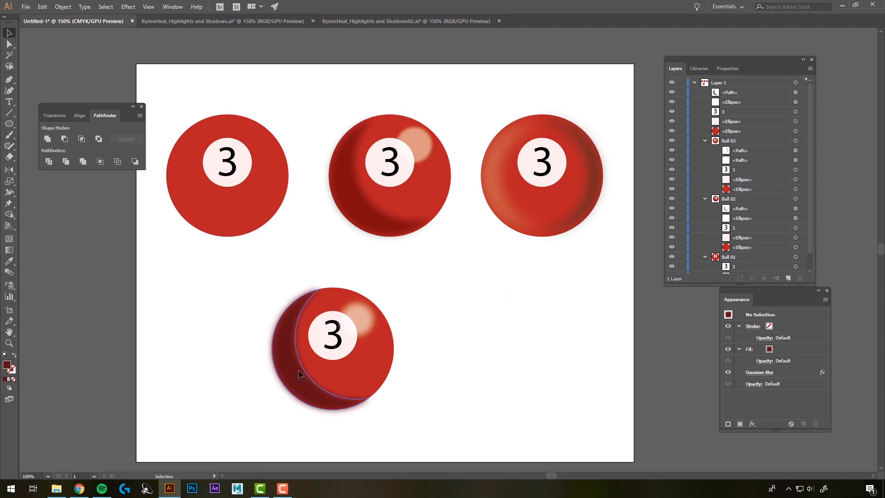
left_click(762, 372)
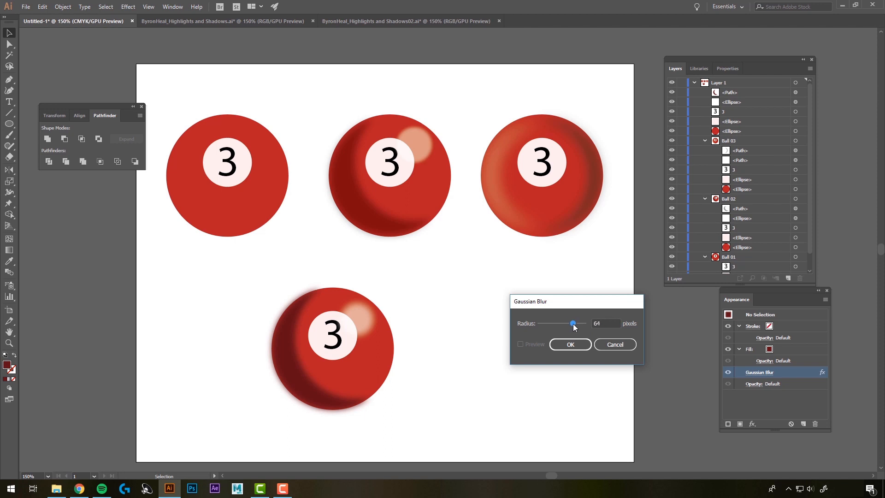
left_click_drag(574, 324, 566, 323)
left_click(617, 344)
Step: Edit the crescent's existing Gaussian Blur with the preview on, fine-tuning its radius for a soft shadow edge
left_click(290, 365)
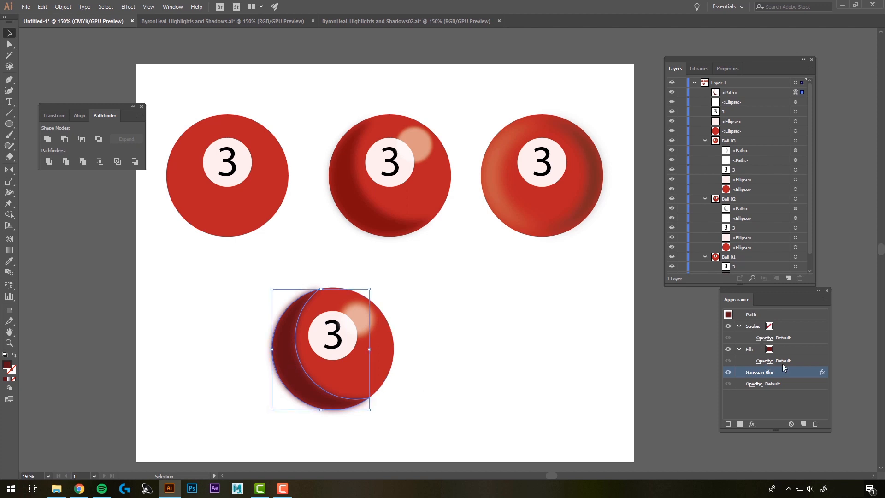
left_click(760, 372)
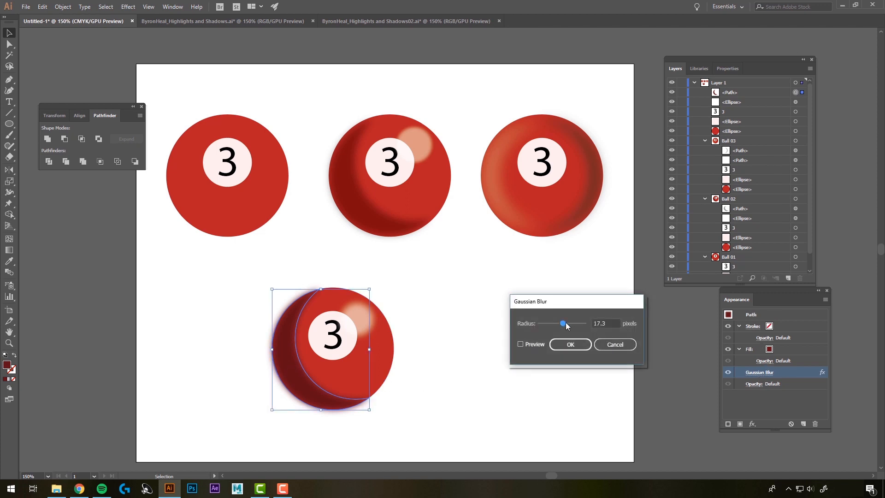
left_click(521, 344)
mouse_move(572, 323)
left_mouse_down()
mouse_move(584, 323)
mouse_move(565, 324)
left_mouse_up()
left_click(570, 349)
left_click(271, 310)
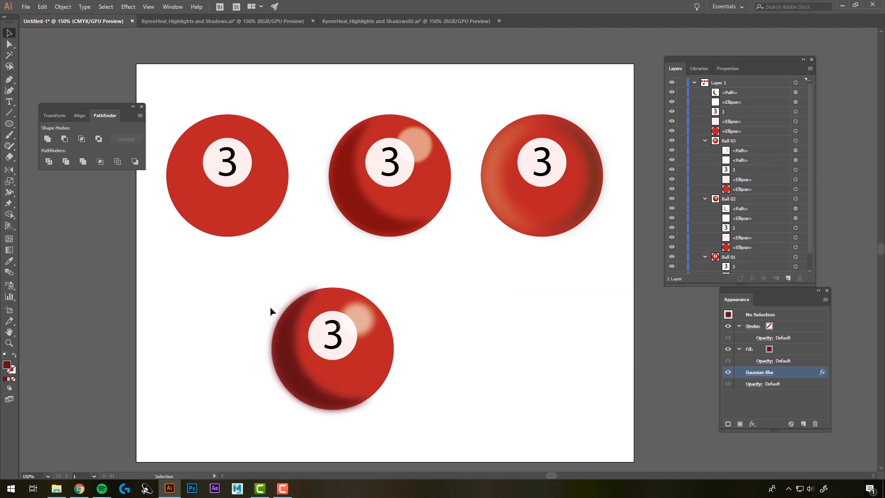
Step: Shift the blurred crescent slightly and shrink it a little so the shadow stays closer within the ball's edge
left_click(295, 378)
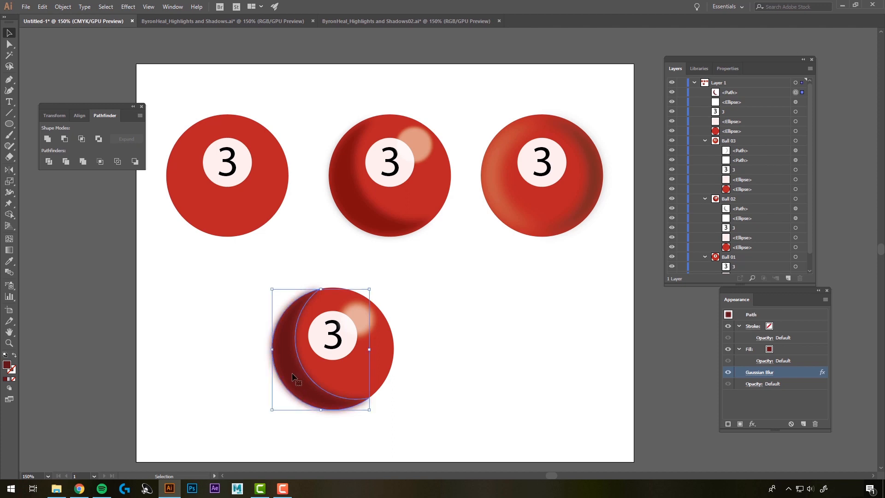
left_click_drag(294, 374, 291, 375)
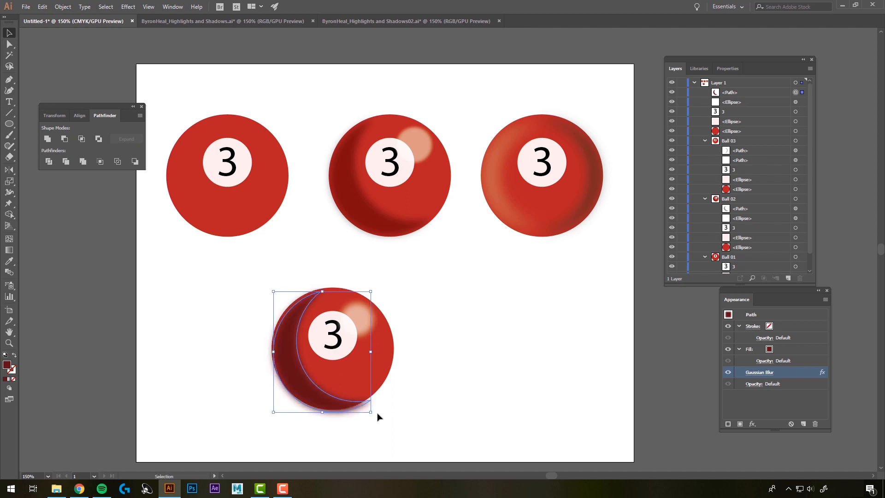
left_click_drag(371, 413, 367, 406)
left_click(652, 391)
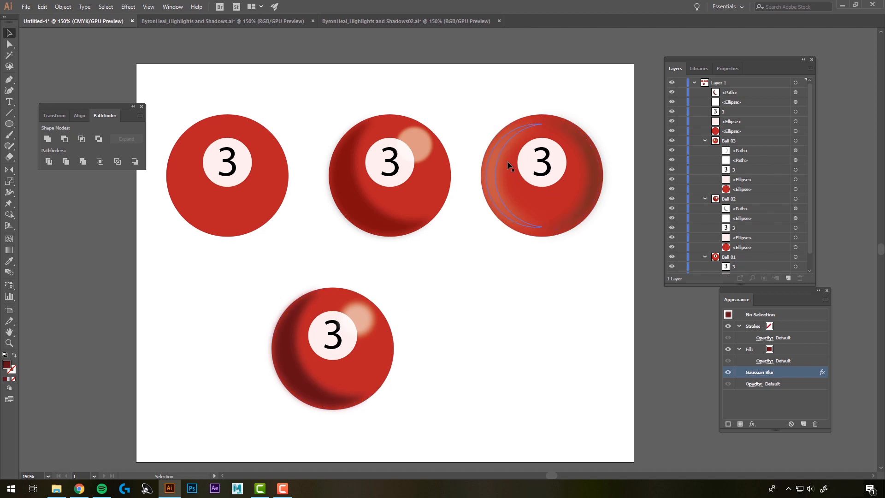
Step: Duplicate the flat number 3 ball, place the copy beside the newly shaded ball, and ungroup it
left_click_drag(180, 109, 287, 244)
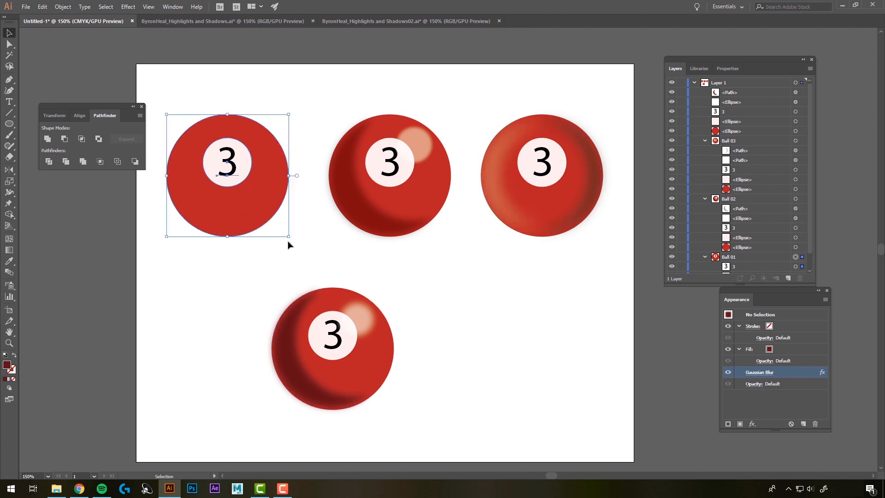
key("a")
key("v")
key("ctrl+v")
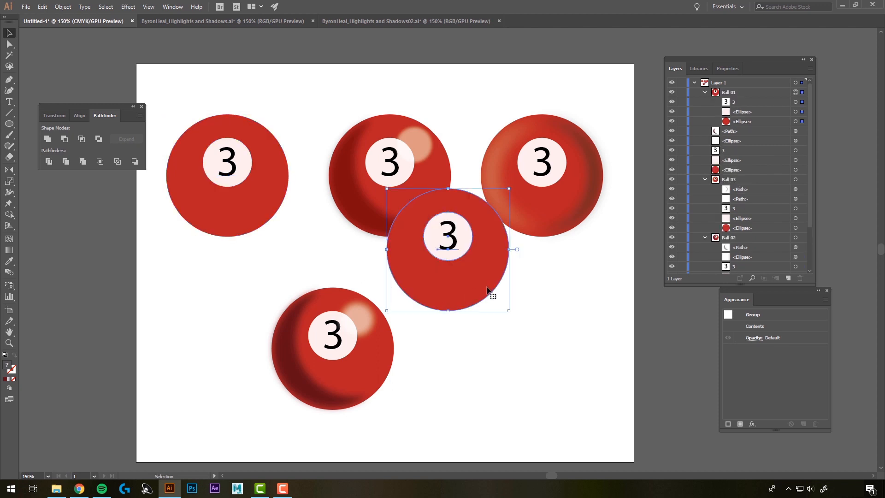
left_click_drag(490, 296, 542, 414)
left_click(575, 306)
left_click(545, 360)
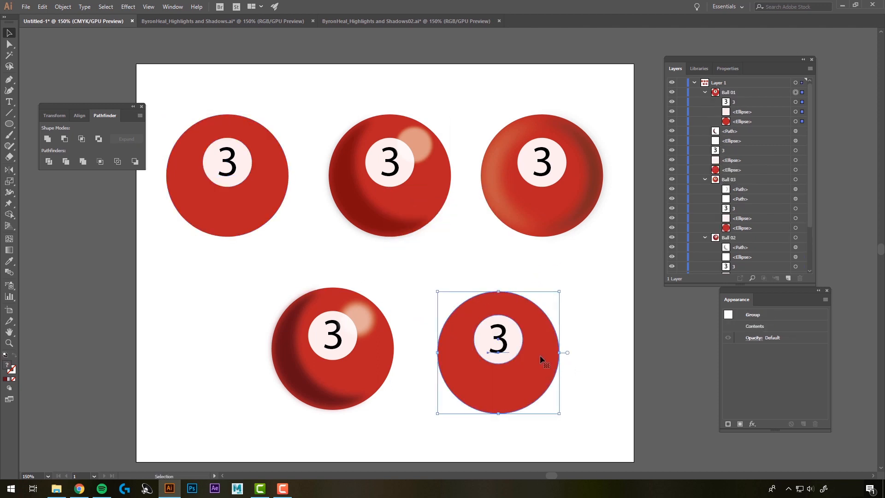
right_click(542, 358)
left_click(567, 283)
left_click(563, 382)
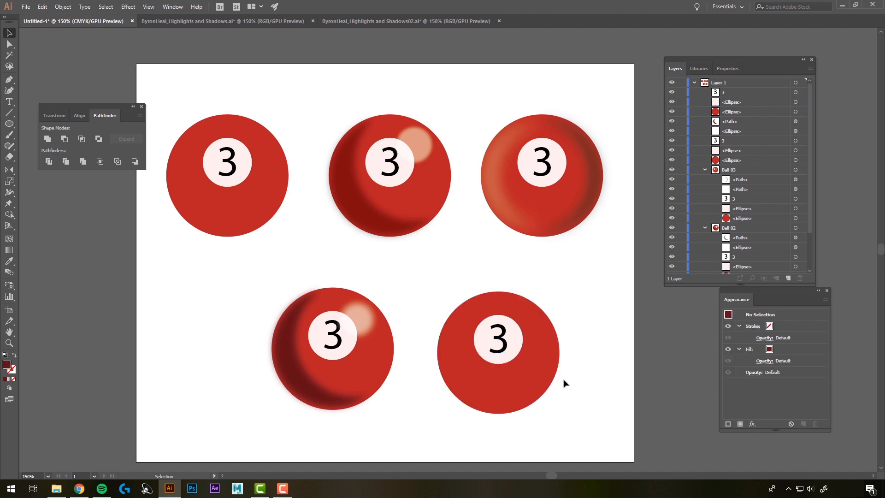
Step: Duplicate the new ball's red base circle and place the copy on the empty area left of the shaded ball
left_click(488, 383)
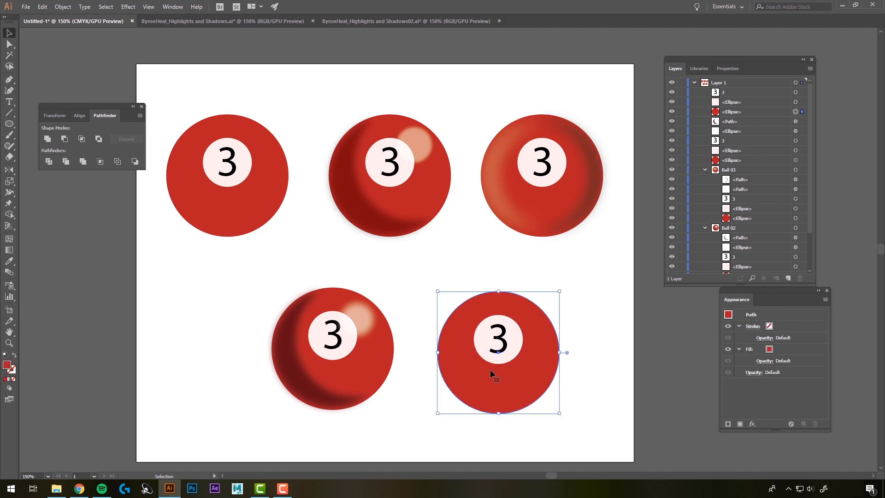
key("a")
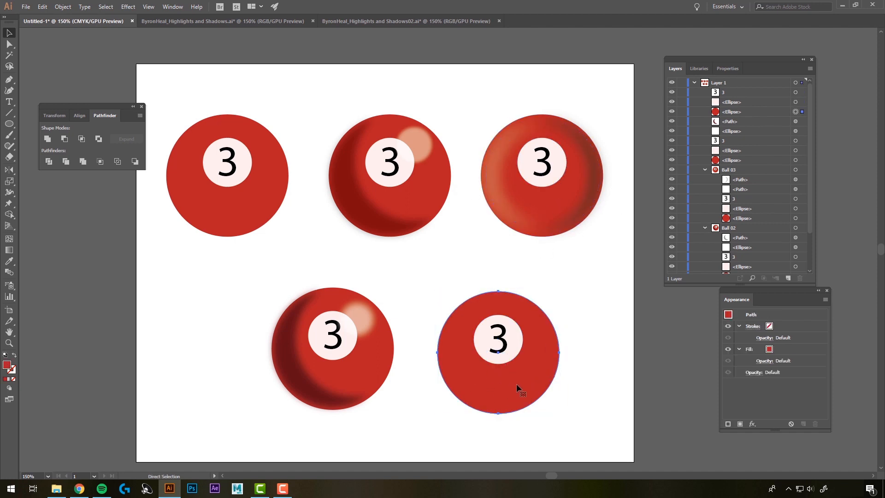
key("ctrl+c")
key("ctrl+v")
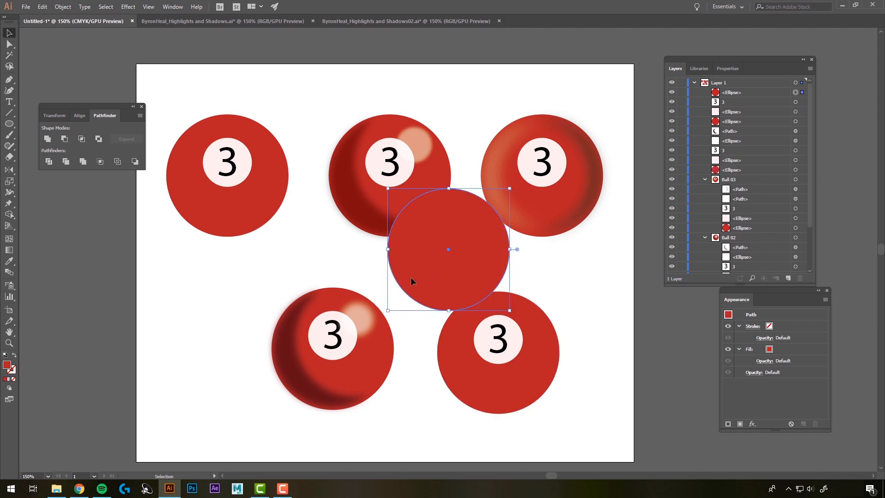
left_click_drag(440, 284, 194, 366)
key("v")
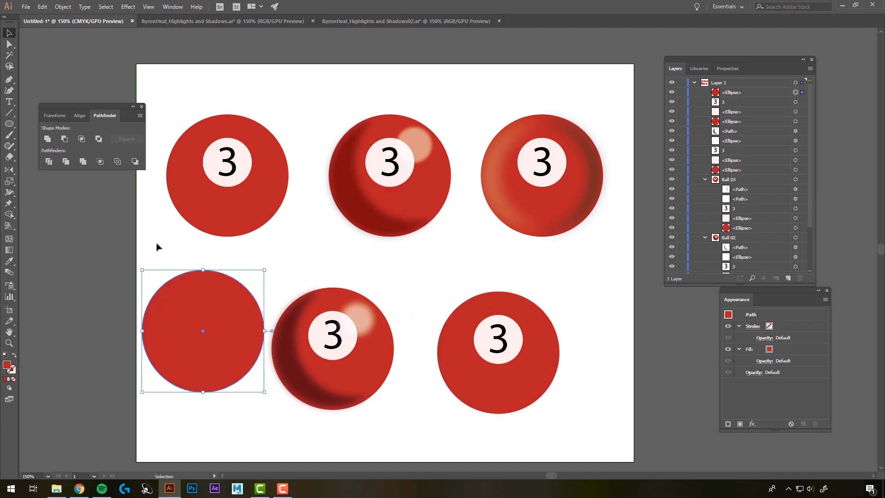
Step: Paste a second red circle offset slightly to the right over the first, and split both with Pathfinder Divide
key("a")
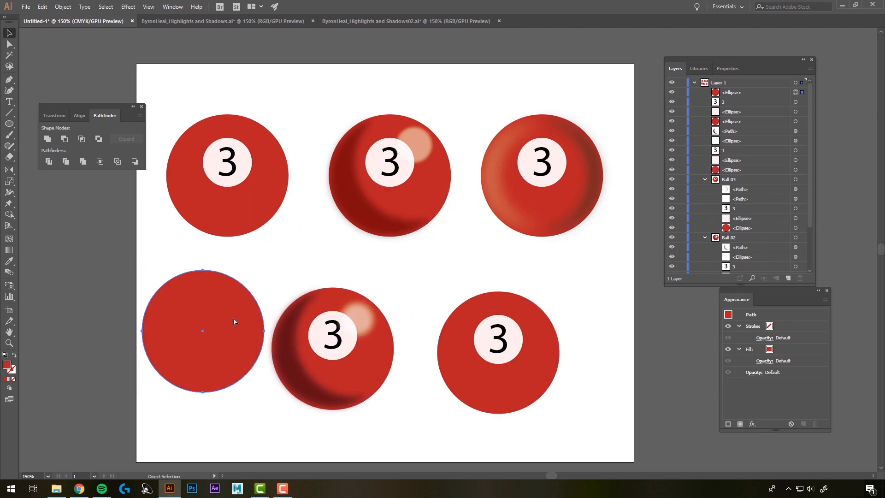
key("ctrl+v")
left_click_drag(441, 283, 207, 363)
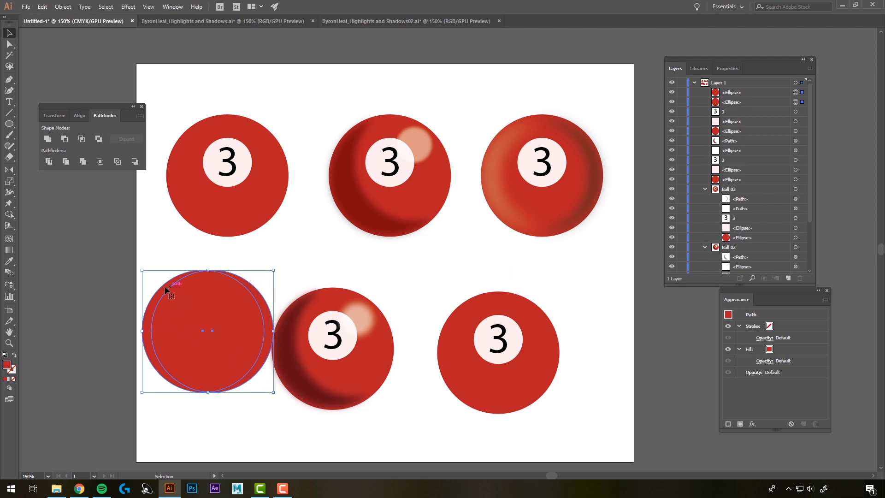
left_click_drag(183, 256, 233, 306)
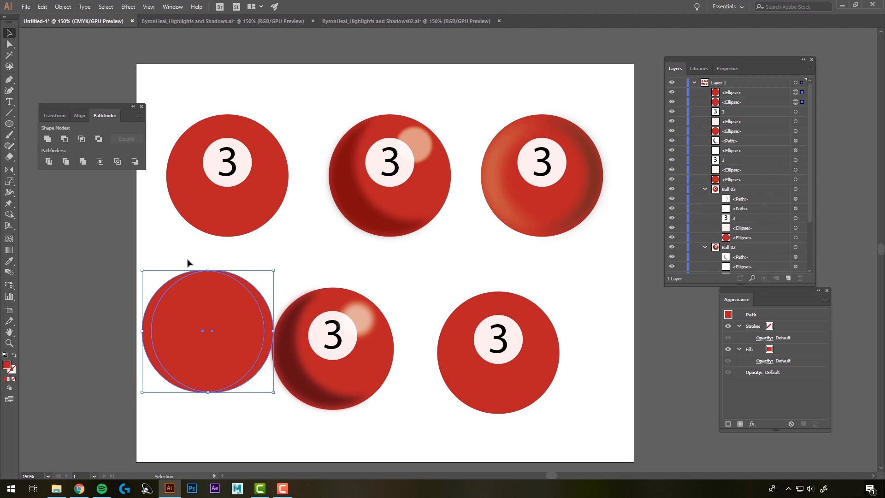
left_click(48, 163)
left_click(267, 250)
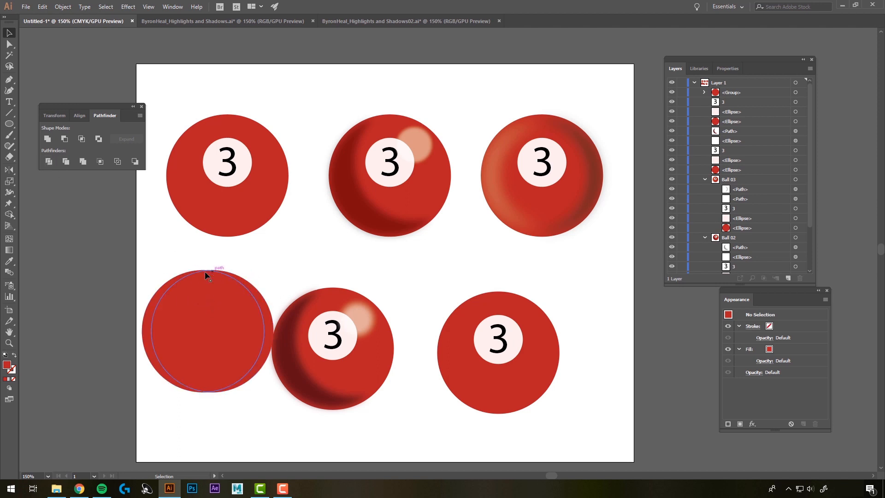
left_click(213, 319)
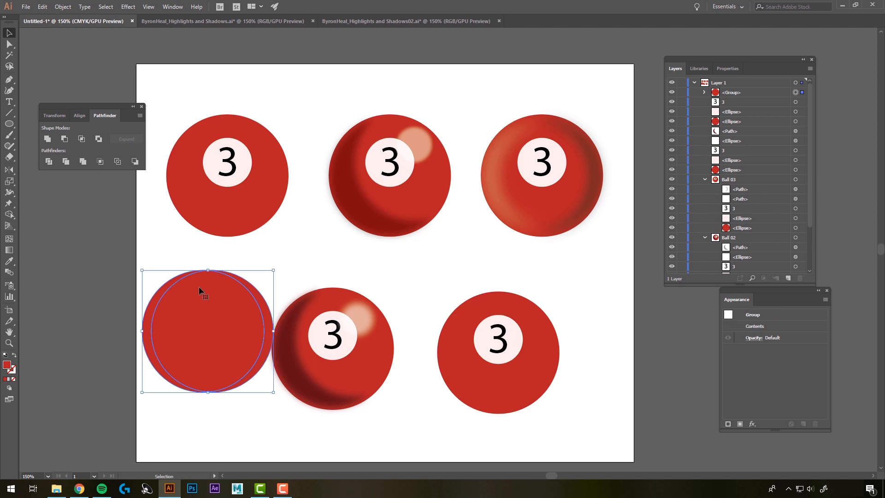
Step: Ungroup the divided circles and delete the overlapping middle piece so only the two outer crescents remain
right_click(198, 287)
left_click(225, 364)
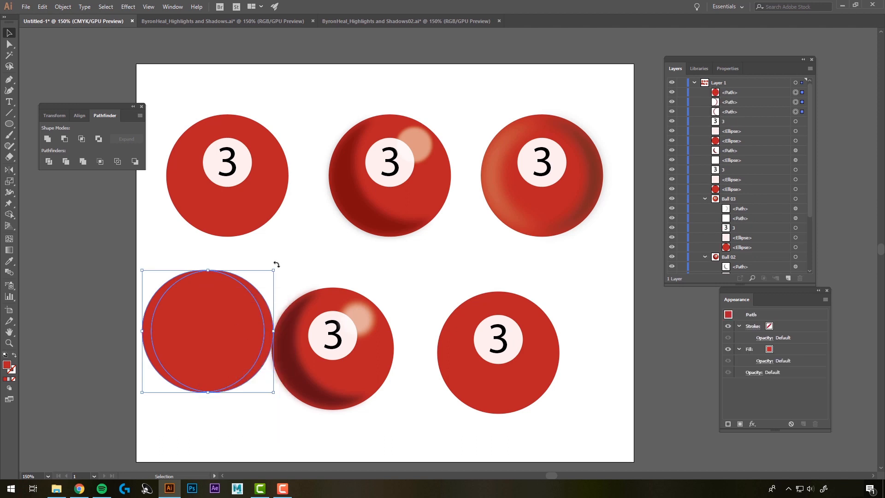
left_click(151, 286)
left_click(165, 283)
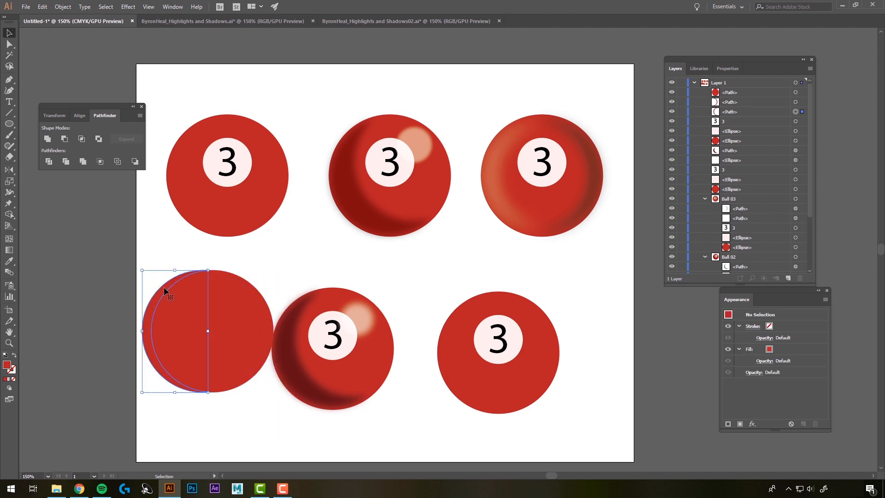
left_click(250, 262)
left_click(218, 333)
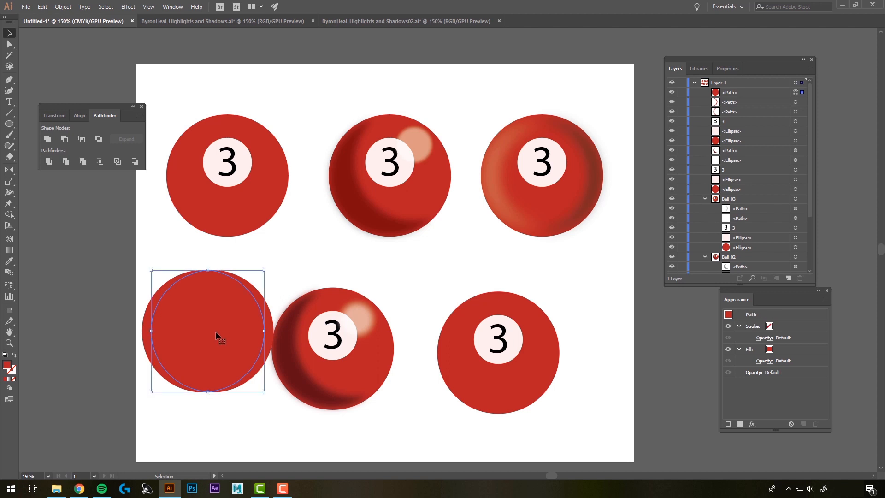
key("Delete")
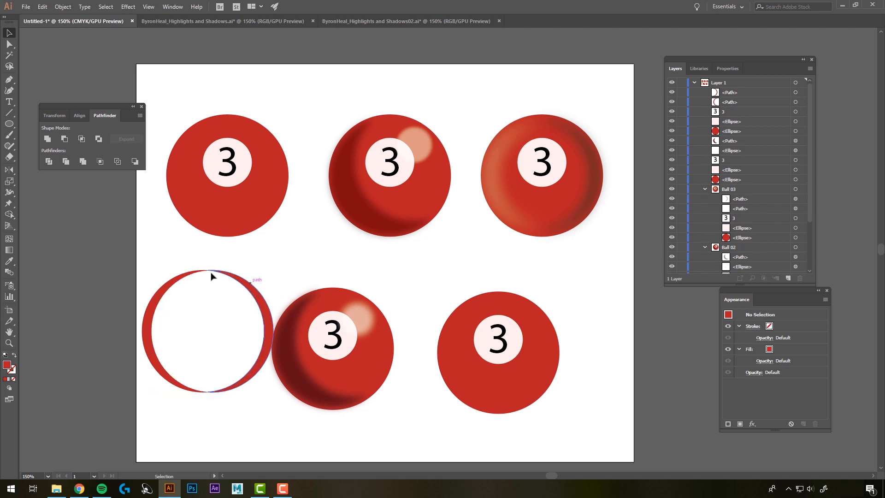
Step: Move the left crescent onto the flat number 3 ball's left edge and shrink it slightly to fit inside
left_click(153, 307)
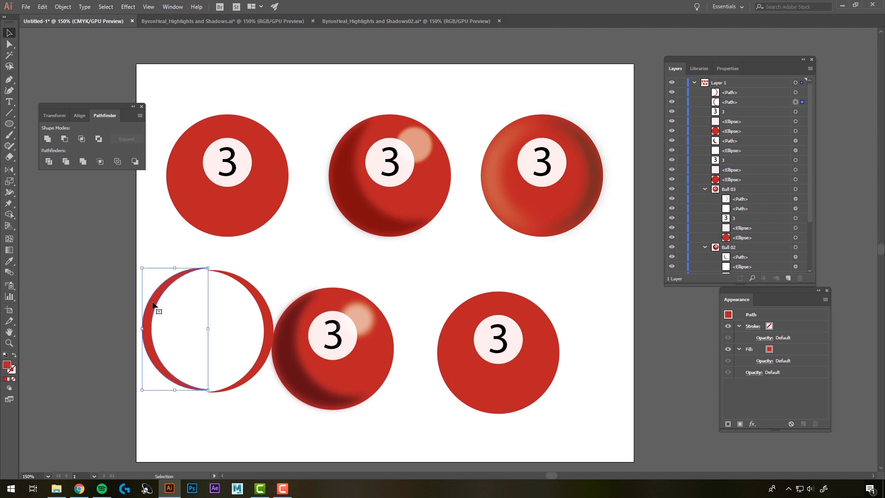
left_click_drag(153, 303, 451, 328)
left_click_drag(506, 416, 504, 409)
left_click_drag(451, 373, 453, 375)
left_click(502, 433)
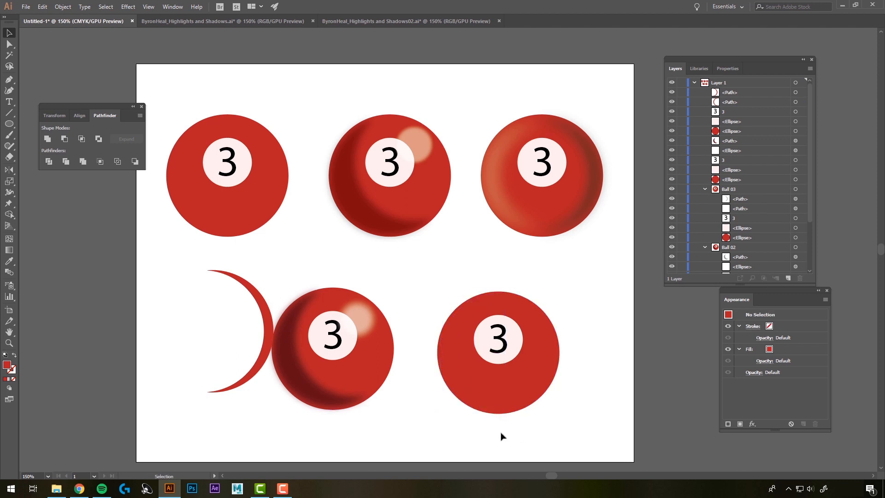
Step: Fill the left crescent with a darker red and nudge it closer to the ball's left edge
left_click(450, 361)
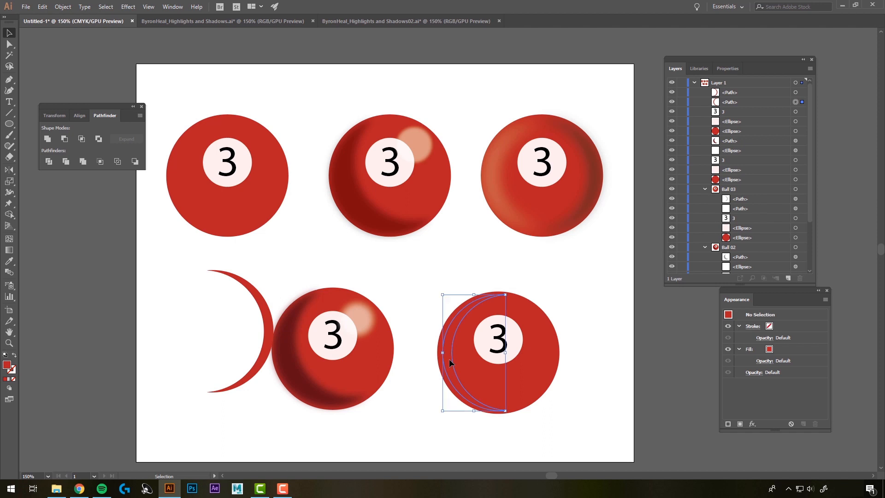
double_click(7, 365)
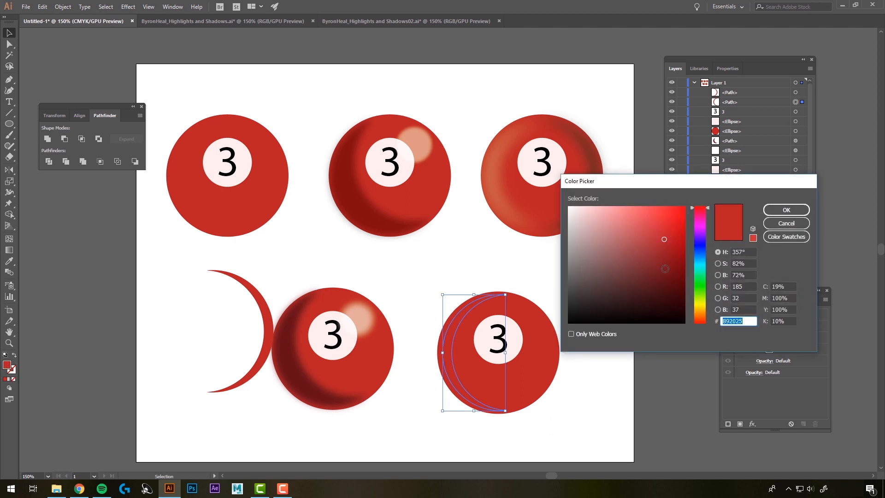
left_click(663, 271)
left_click(786, 210)
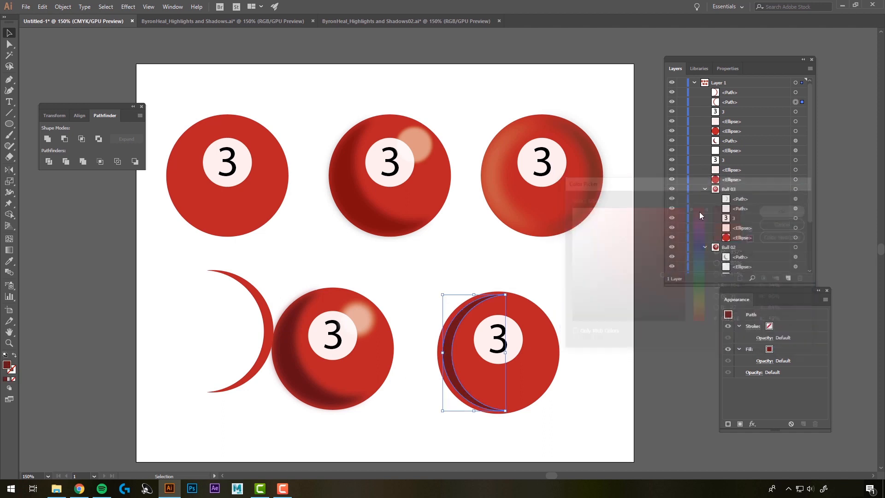
left_click(579, 290)
left_click_drag(447, 357, 445, 357)
left_click(670, 379)
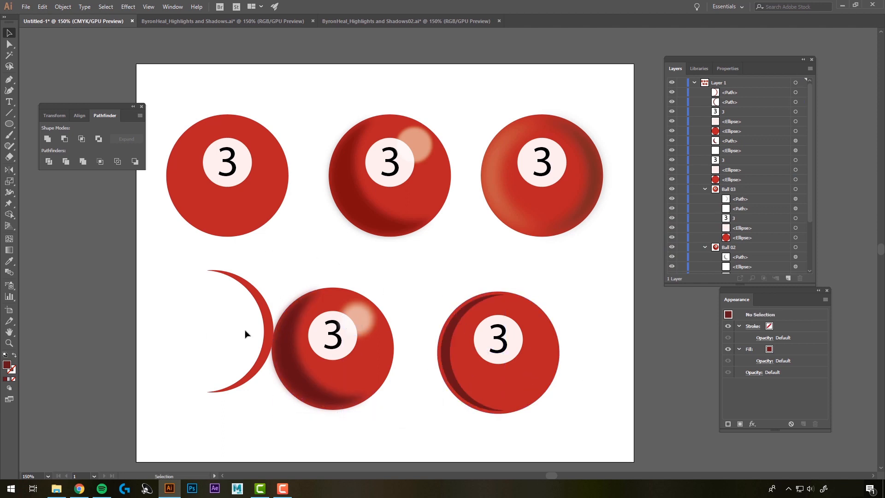
Step: Place the remaining crescent along the ball's right edge and fill it with white
left_click(266, 318)
left_click_drag(441, 307, 551, 340)
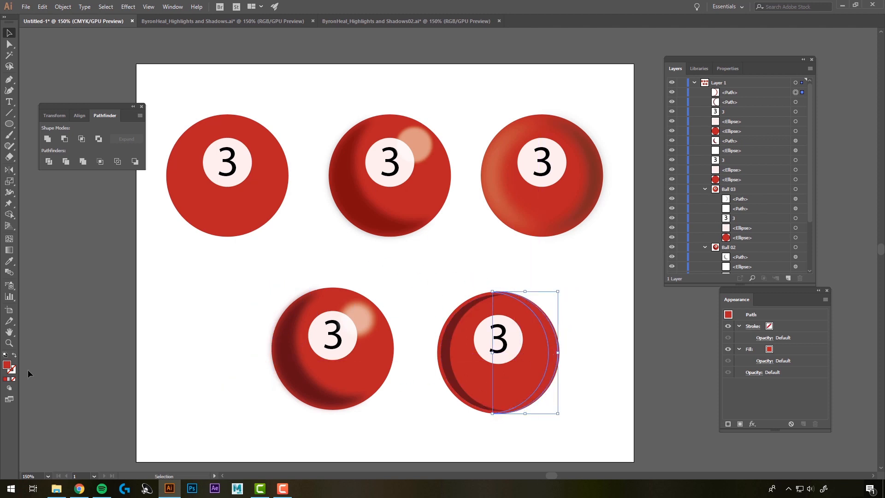
double_click(7, 365)
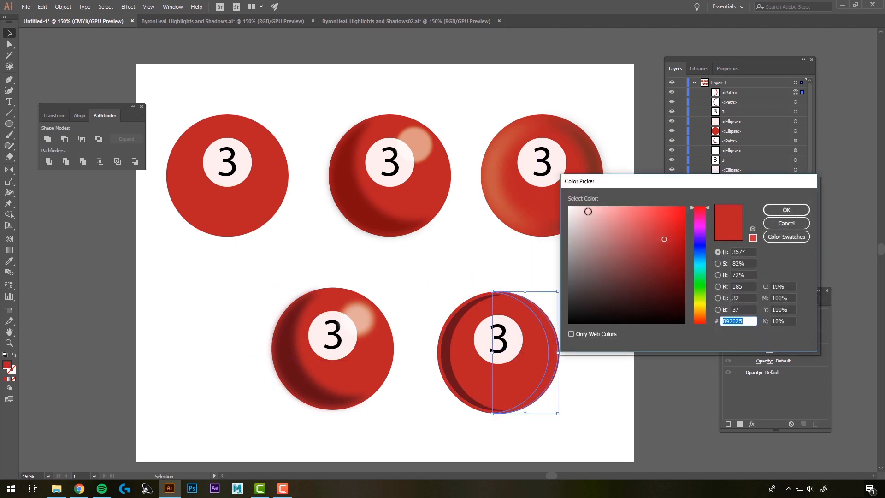
left_click_drag(587, 211, 574, 204)
left_click(786, 210)
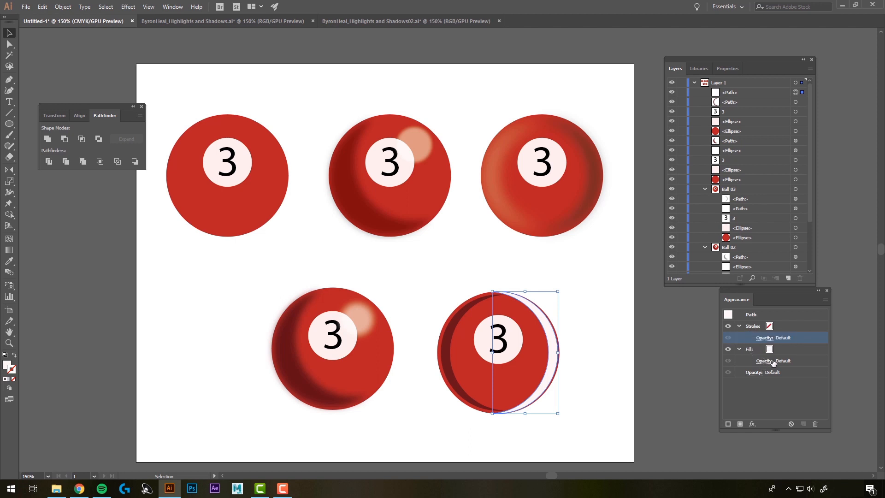
Step: Reduce the white crescent's fill opacity to 75%
left_click(738, 326)
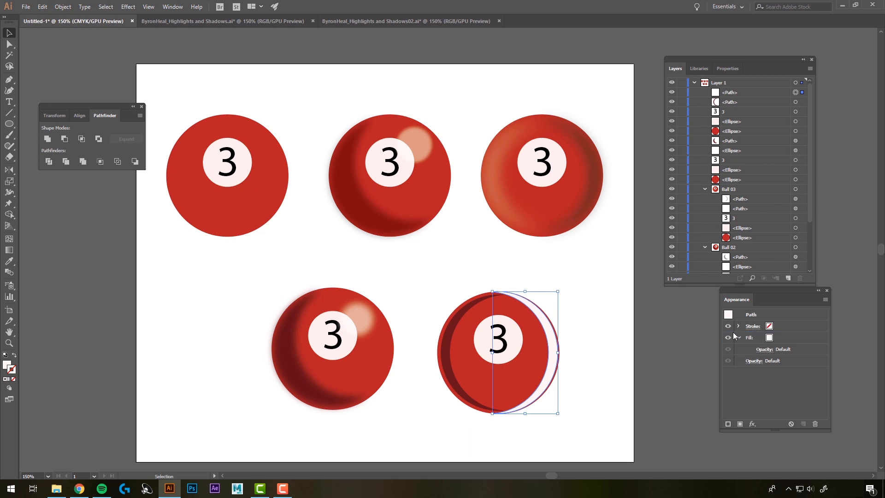
left_click(759, 350)
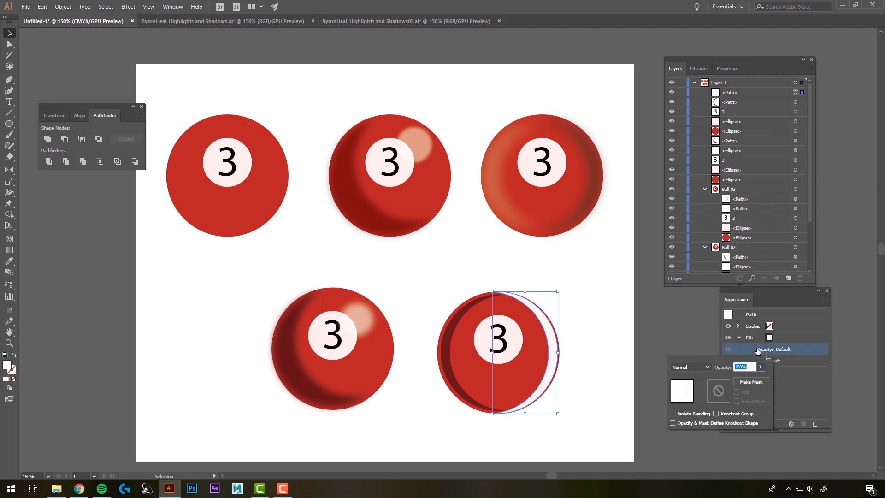
left_click_drag(760, 367, 751, 379)
left_click(680, 312)
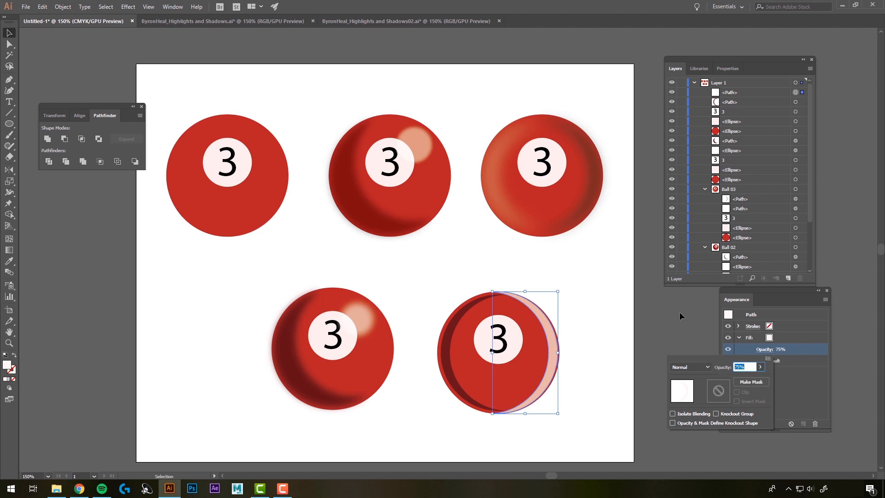
left_click(673, 307)
Step: Apply a Gaussian Blur with a 23.6 pixel radius to the white highlight crescent, previewing the effect
left_click(562, 335)
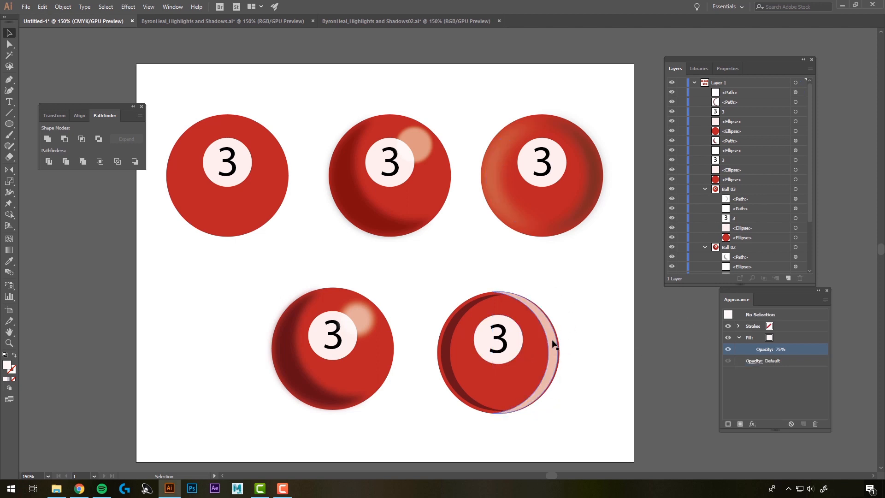
left_click(553, 347)
left_click(128, 6)
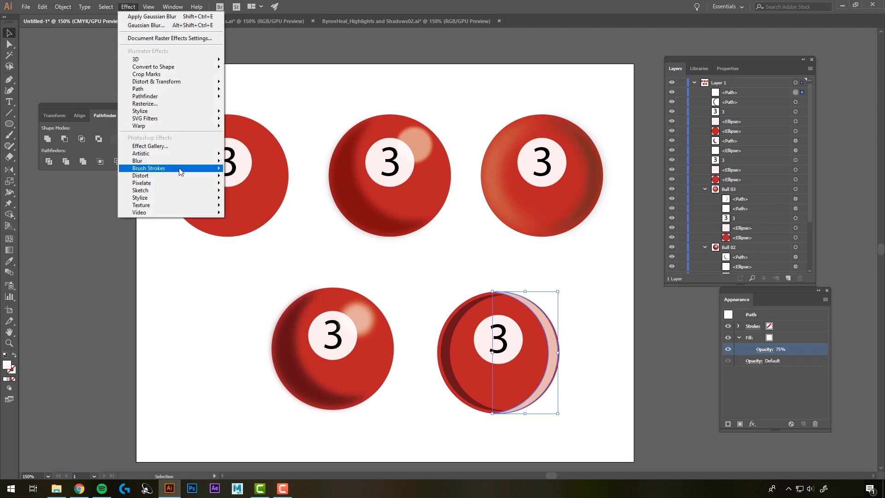
mouse_move(179, 162)
left_click(256, 162)
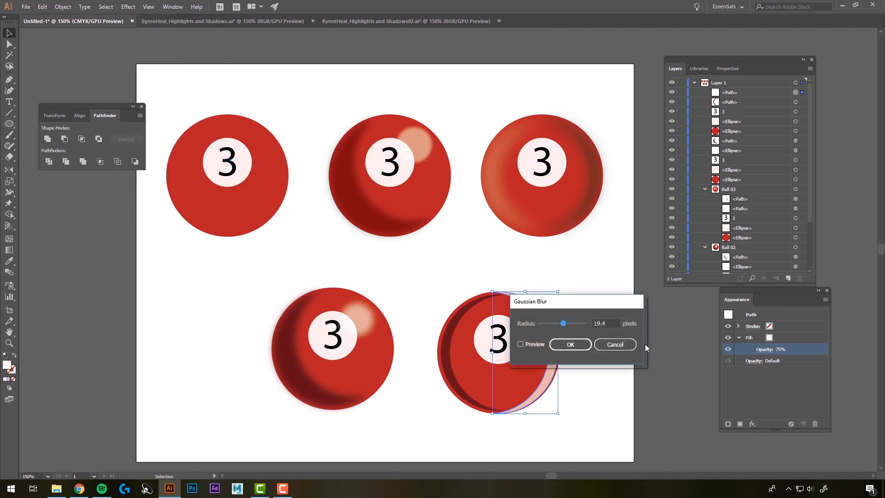
left_click(520, 344)
left_click_drag(563, 301, 653, 344)
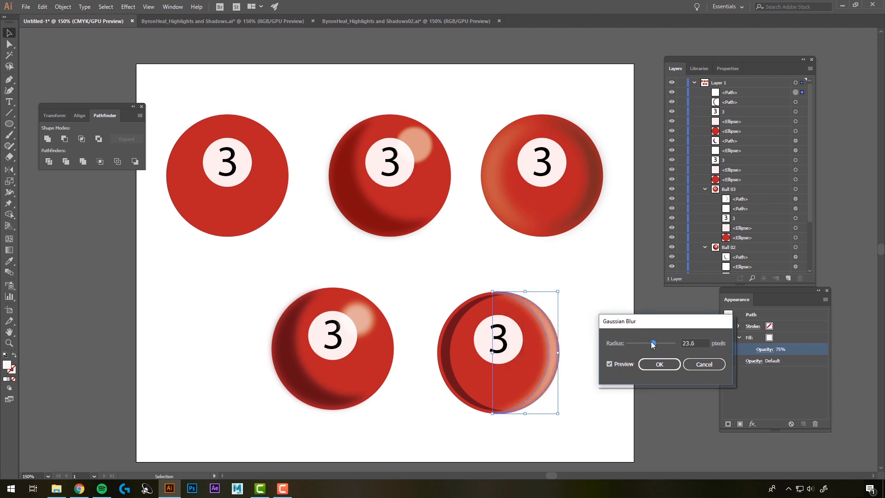
left_click(659, 365)
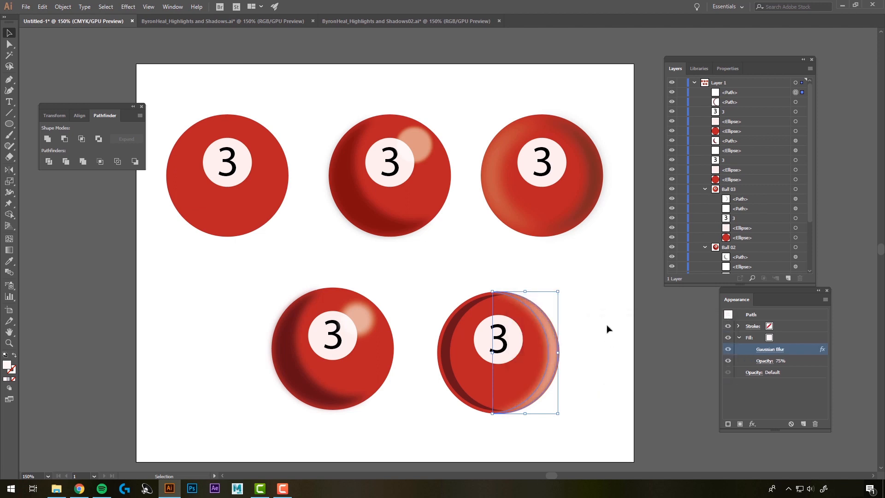
Step: Shrink the blurred highlight crescent slightly and reposition it just within the ball's right edge
left_click(554, 378)
left_click(552, 361)
left_click_drag(557, 413, 554, 406)
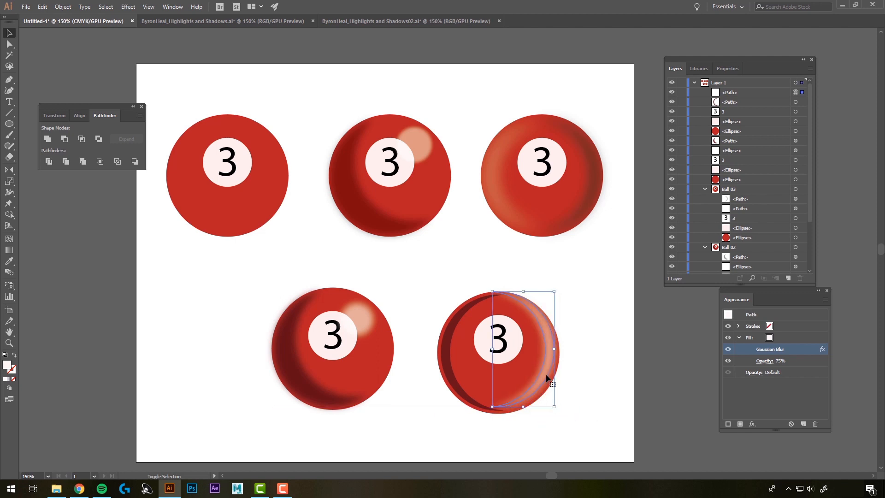
left_click_drag(546, 342, 550, 349)
left_click(619, 393)
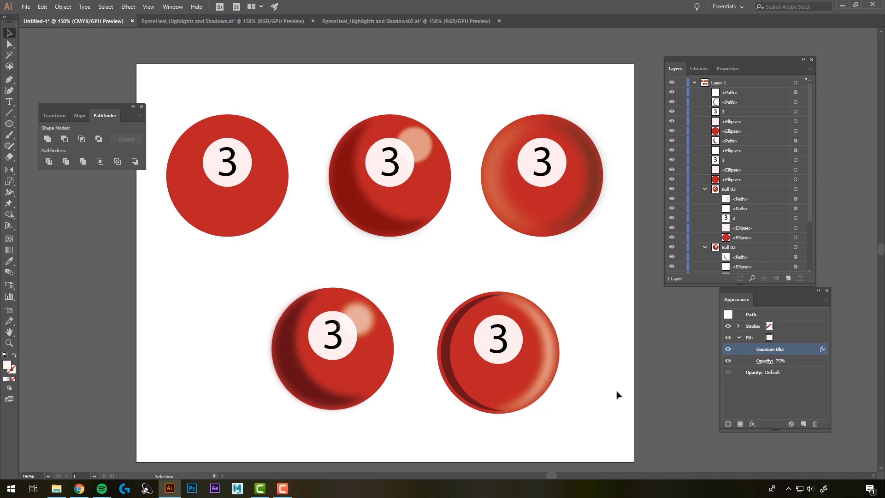
left_click(551, 353)
left_click_drag(551, 352, 553, 355)
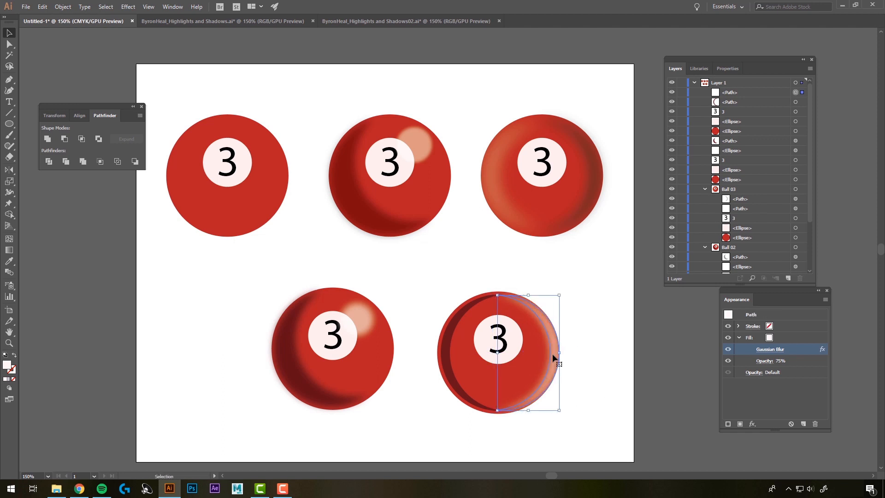
left_click(660, 388)
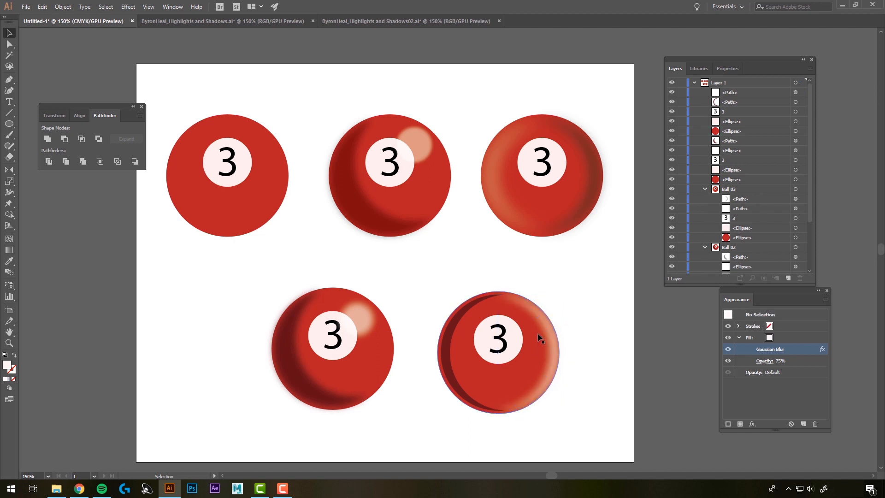
Step: Apply a Gaussian Blur with a 13 pixel radius to the dark red shadow crescent
left_click(445, 367)
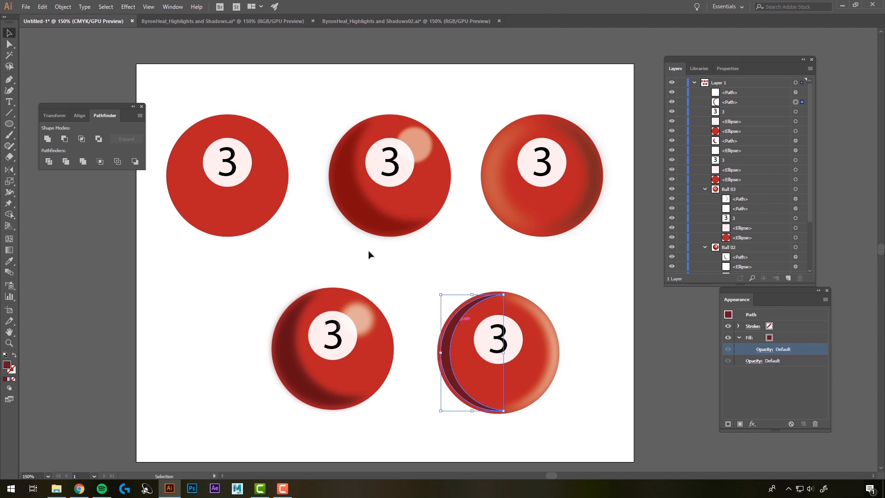
left_click(129, 7)
mouse_move(166, 161)
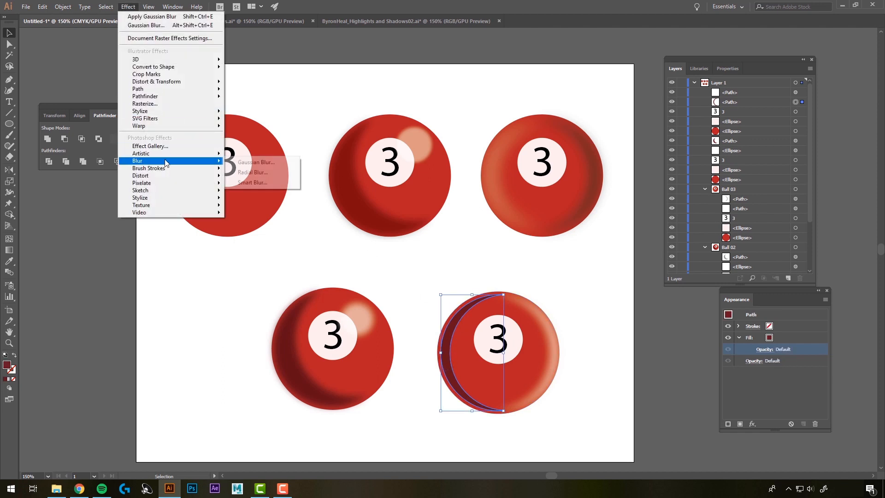
left_click(252, 163)
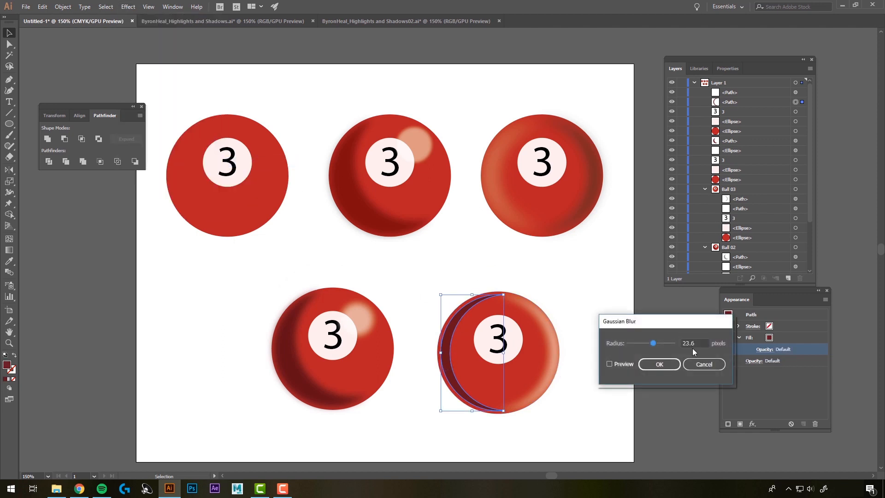
left_click(616, 364)
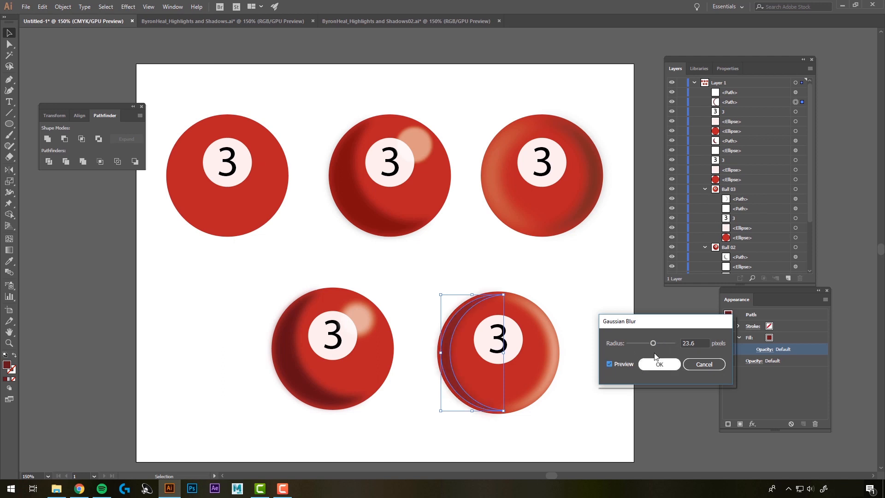
left_click_drag(652, 344, 650, 343)
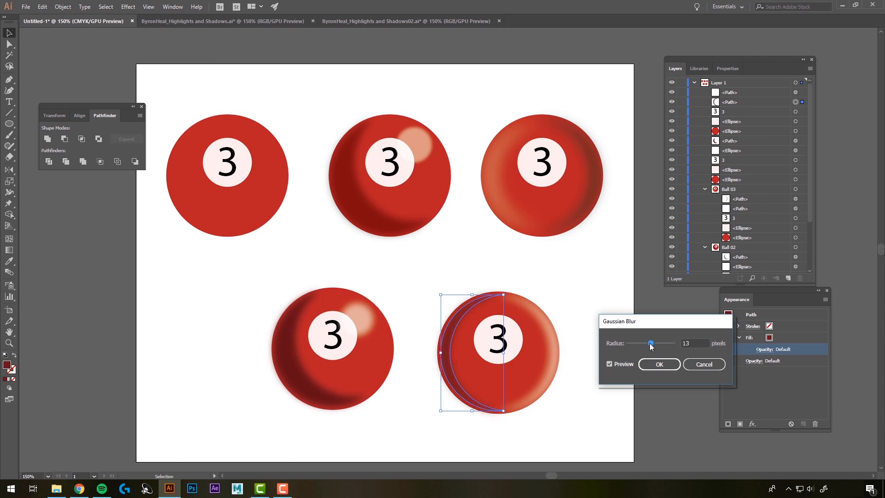
left_click(659, 364)
left_click(616, 431)
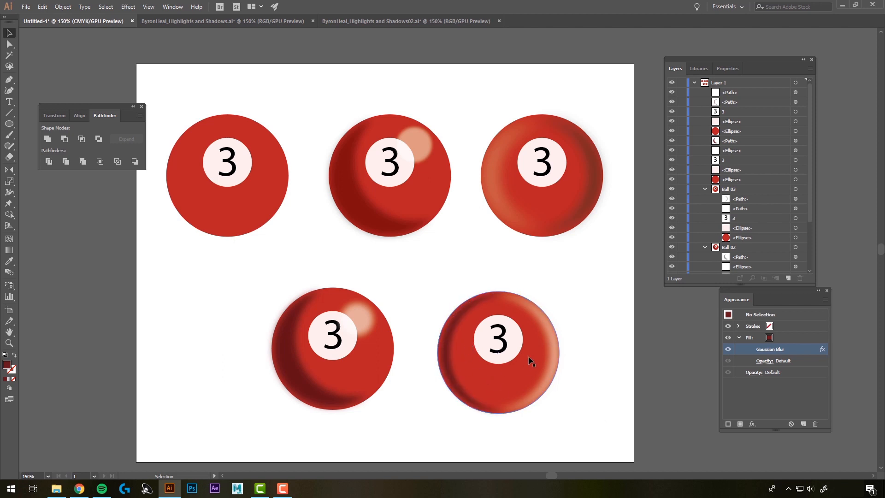
Step: Edit the shadow crescent's Gaussian Blur and set its radius to 21.5 pixels
left_click(446, 357)
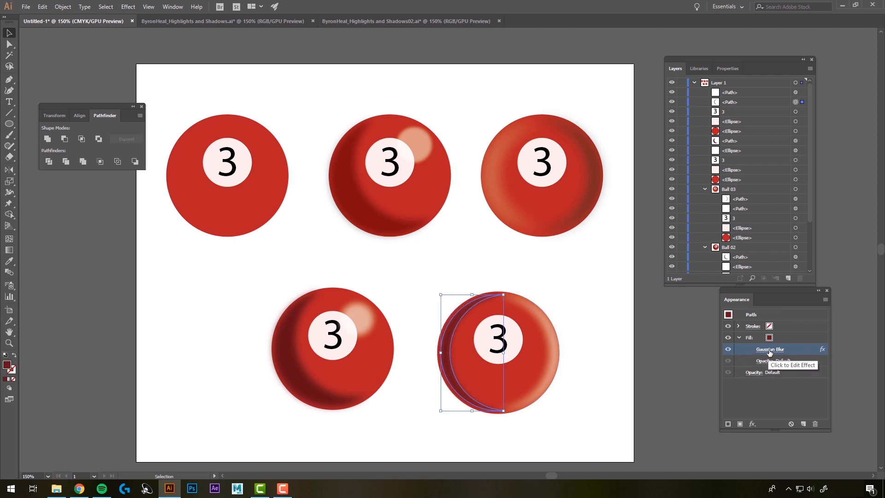
left_click(768, 351)
left_click_drag(651, 346, 651, 347)
left_click(609, 364)
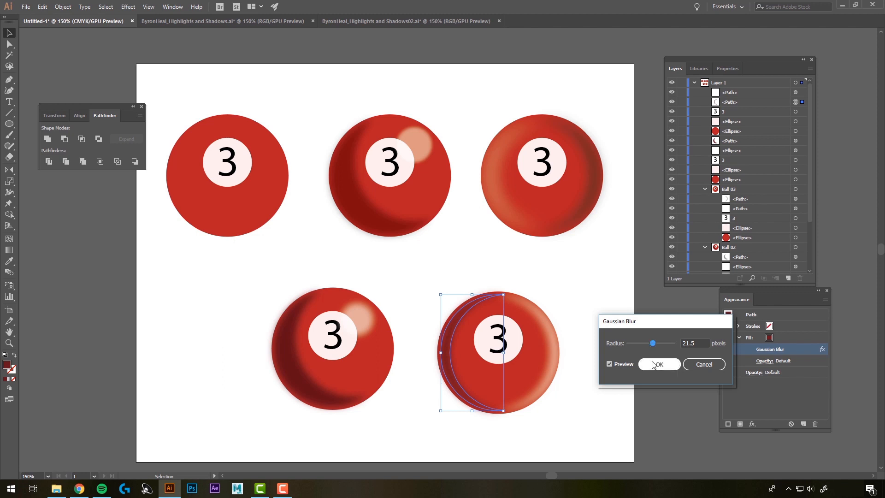
left_click(659, 364)
left_click(568, 447)
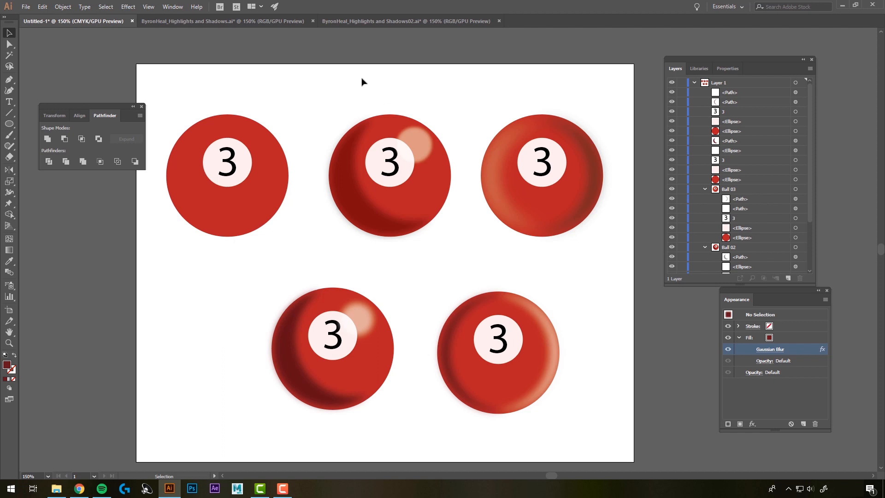
Step: Switch to the pumpkin artwork document ByronHeal_Highlights and Shadows.ai
left_click(221, 22)
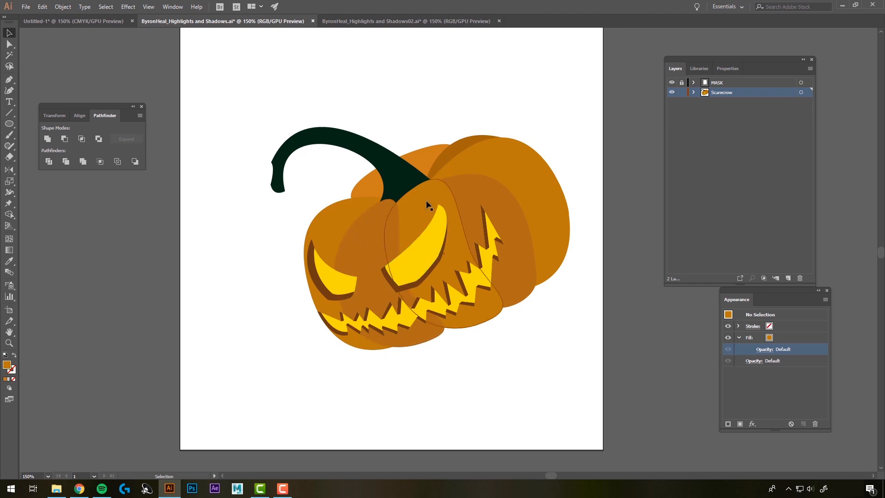
Step: Duplicate the pumpkin's front segment Piece1 and place the copy on the blank canvas at the pumpkin's lower left
left_click(375, 242)
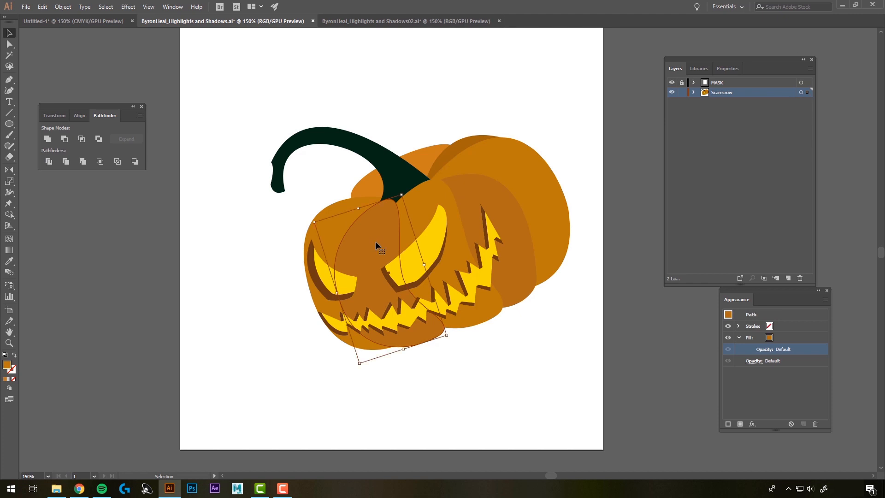
left_click(694, 93)
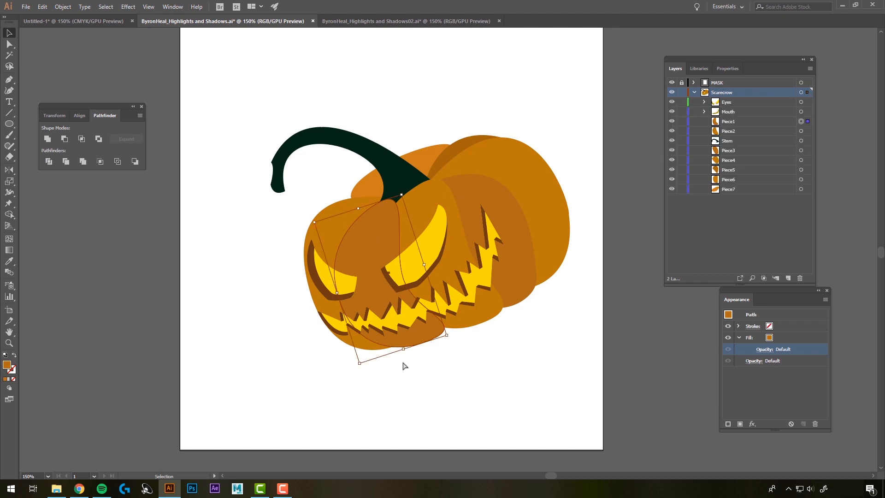
key("a")
key("ctrl+v")
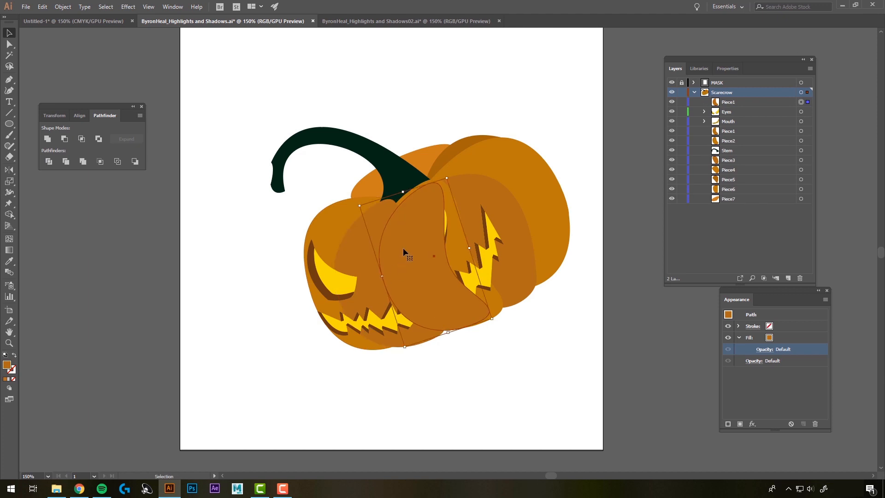
left_click_drag(404, 249, 238, 335)
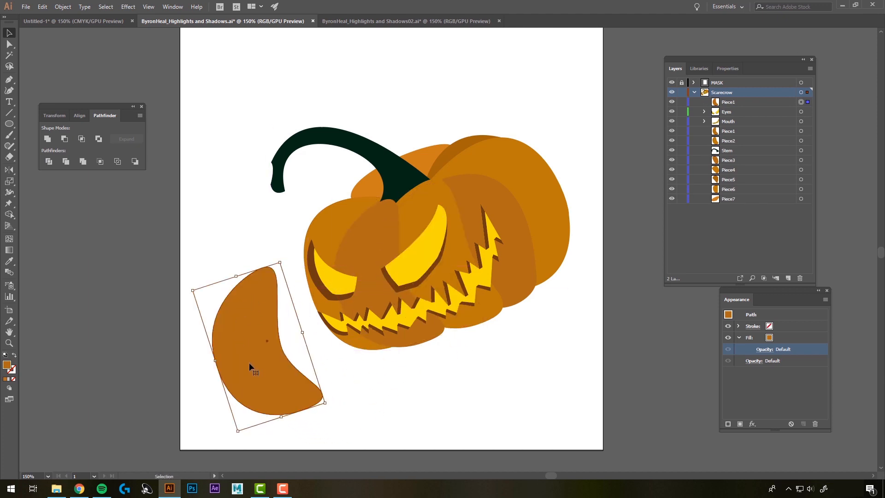
Step: Paste a second copy of the segment slightly right of the first, overlapping it, and split both with Pathfinder Divide
key("a")
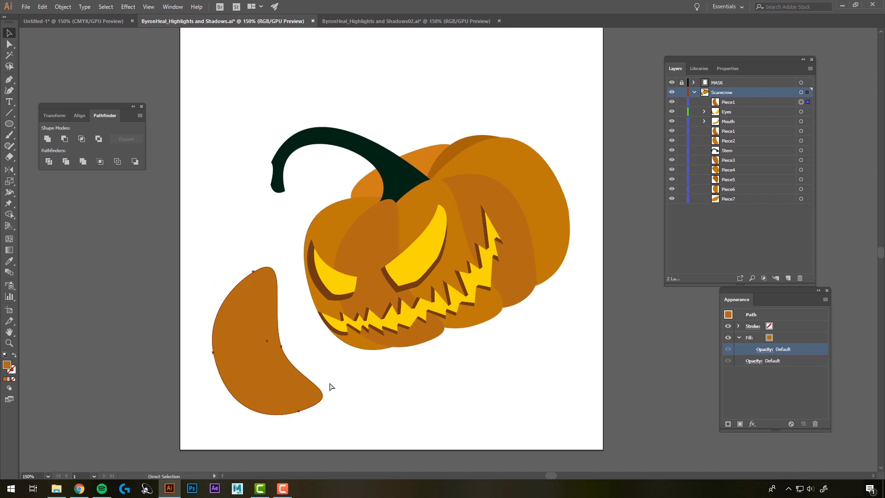
key("ctrl+v")
left_click_drag(370, 298, 260, 350)
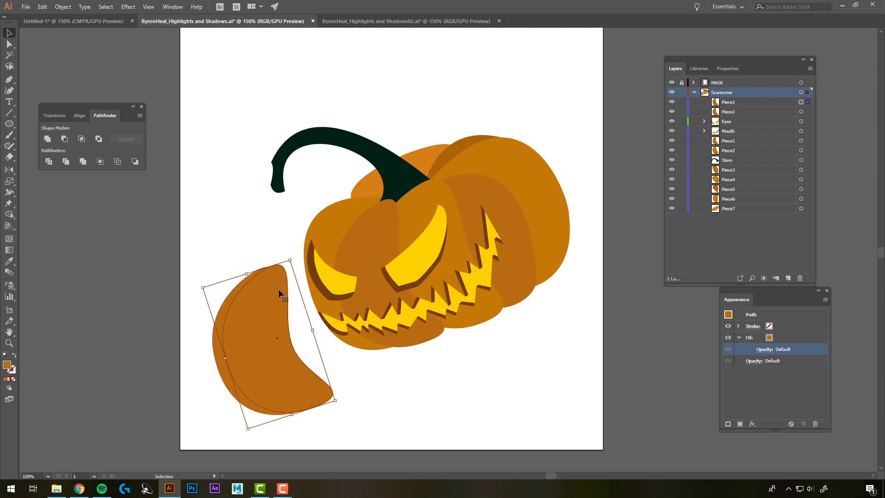
left_click(221, 320, "shift")
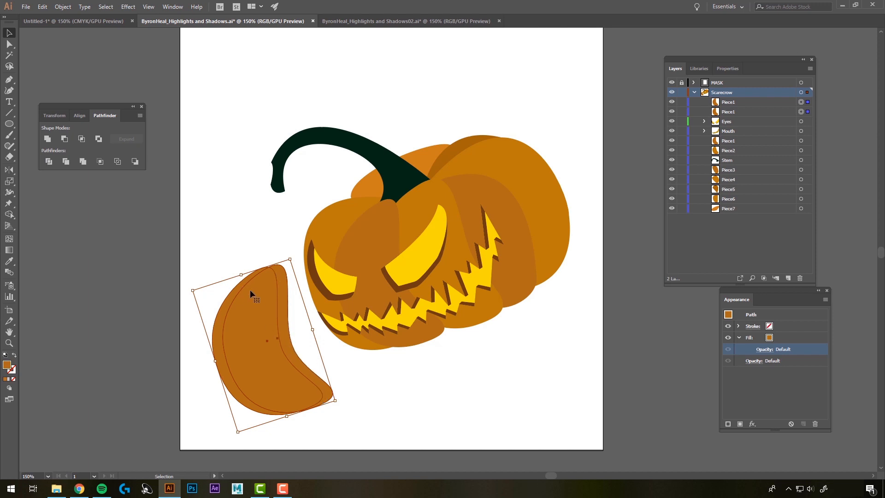
left_click(48, 161)
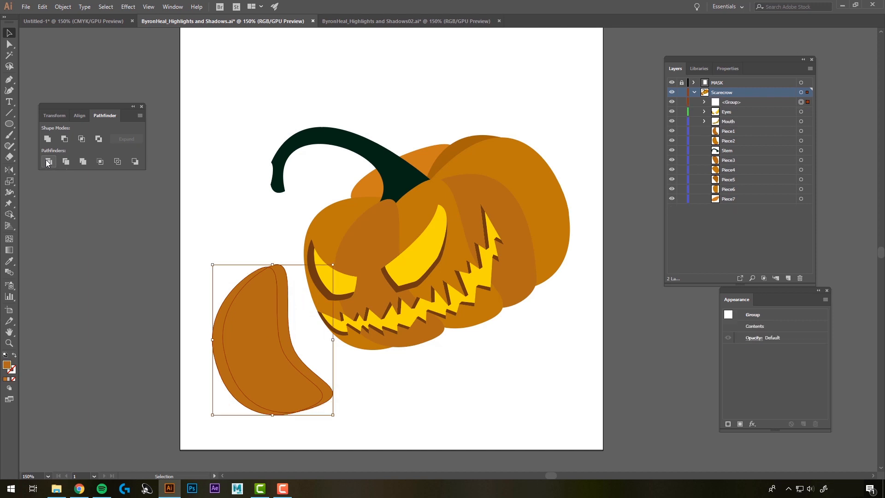
Step: Ungroup the divided shapes and delete the large overlapping middle piece, keeping the two thin side crescents
left_click(258, 244)
left_click(247, 321)
right_click(258, 331)
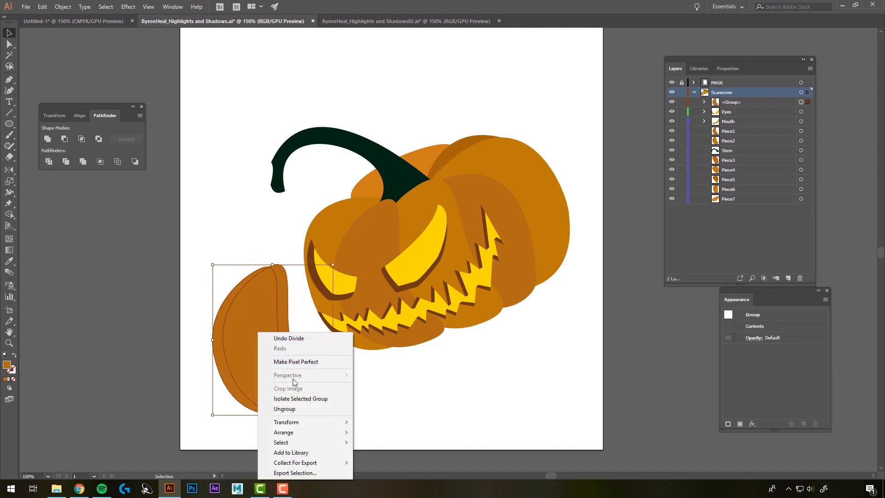
left_click(295, 409)
left_click(409, 418)
left_click(266, 344)
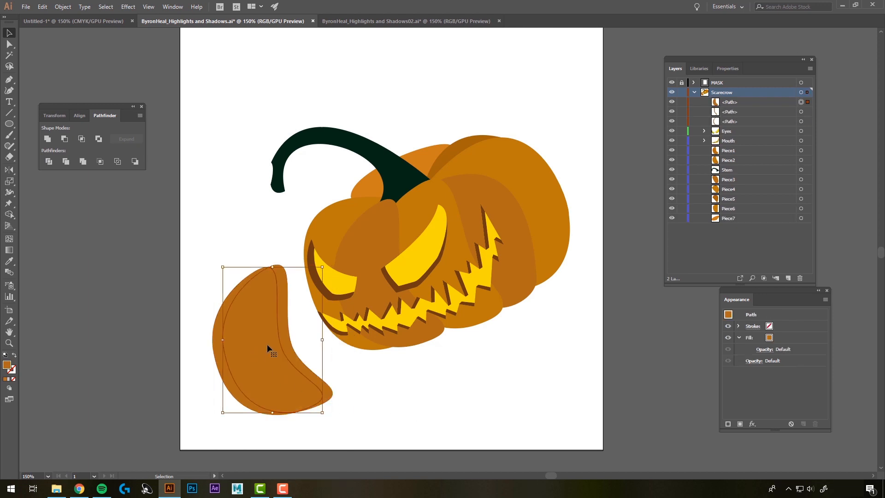
key("Delete")
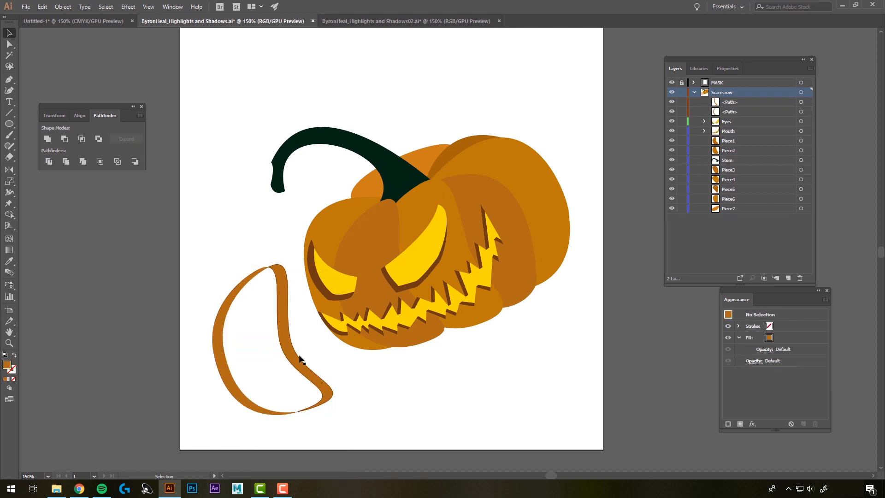
Step: Place the left crescent along Piece1's left edge and restack both crescent paths directly above Piece1, beneath the eyes and mouth
left_click(226, 372)
left_click_drag(225, 372, 347, 300)
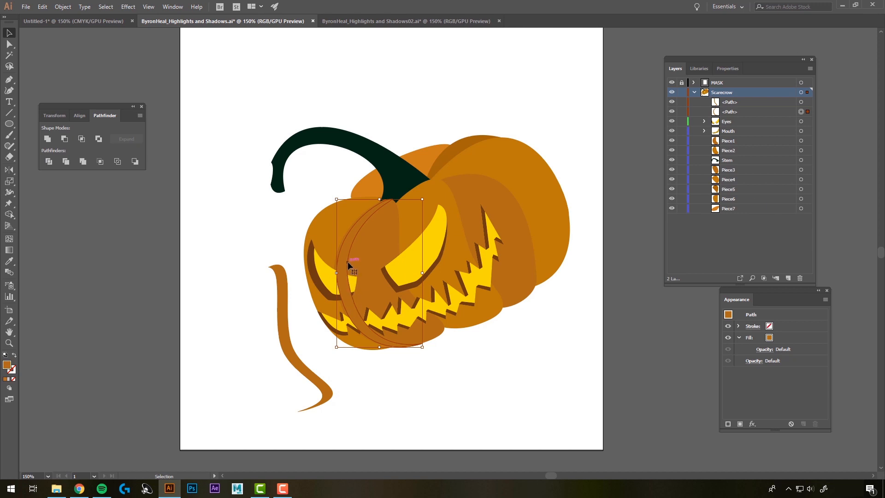
left_click(385, 234)
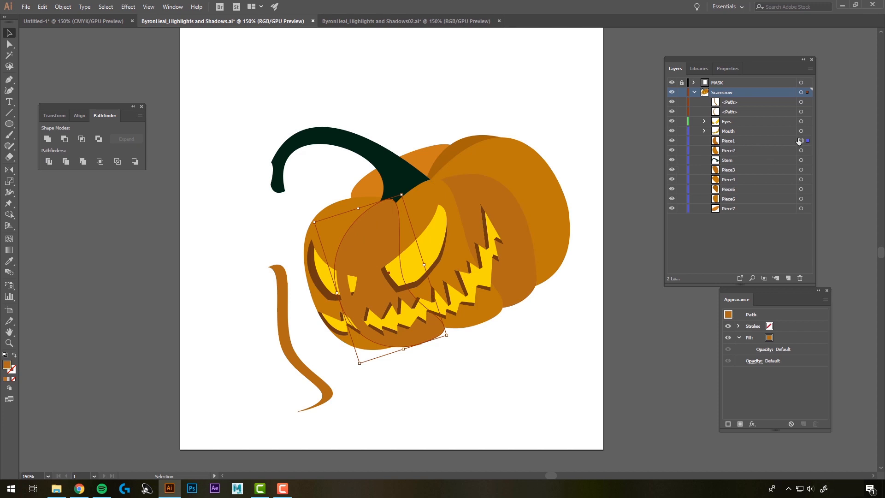
left_click(729, 101)
left_click(730, 111, "shift")
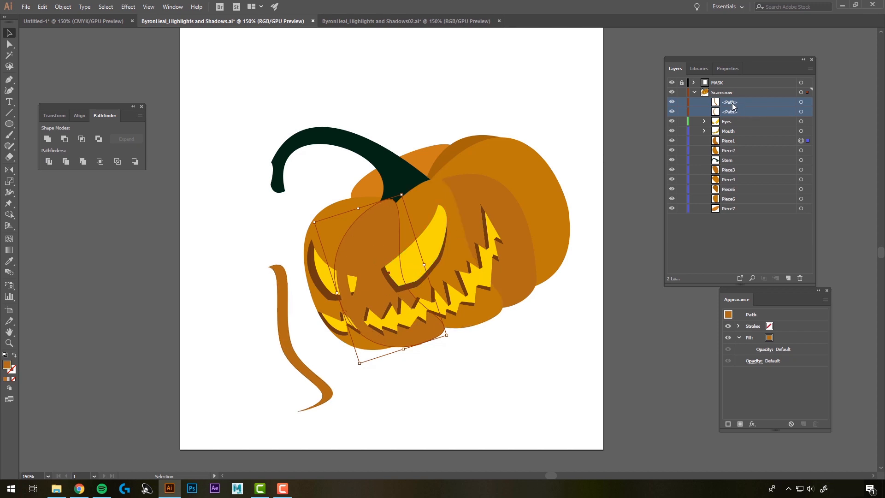
left_click_drag(733, 105, 730, 143)
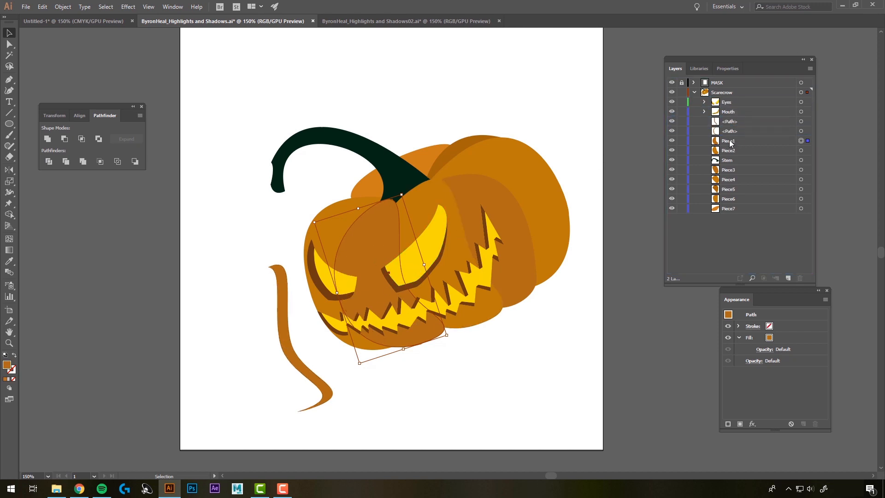
left_click(666, 336)
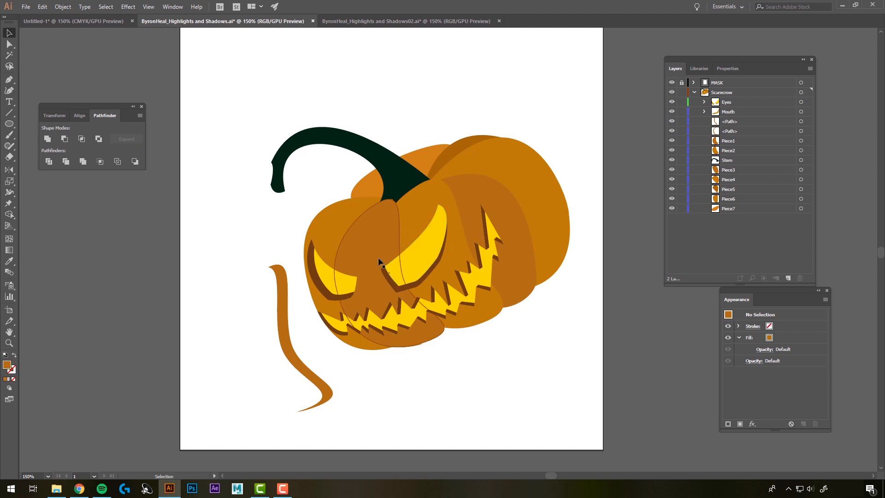
Step: Fill the left crescent with dark brown 895012 and nudge it slightly left against the segment's edge
left_click(345, 254)
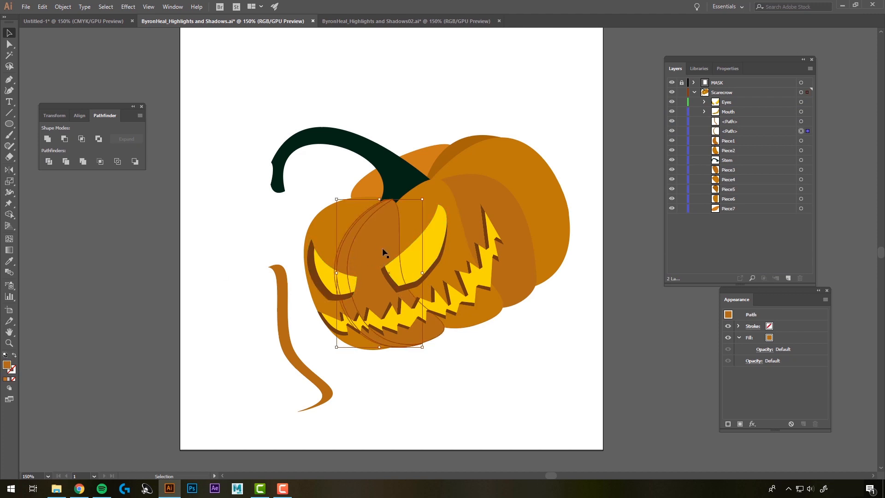
double_click(7, 365)
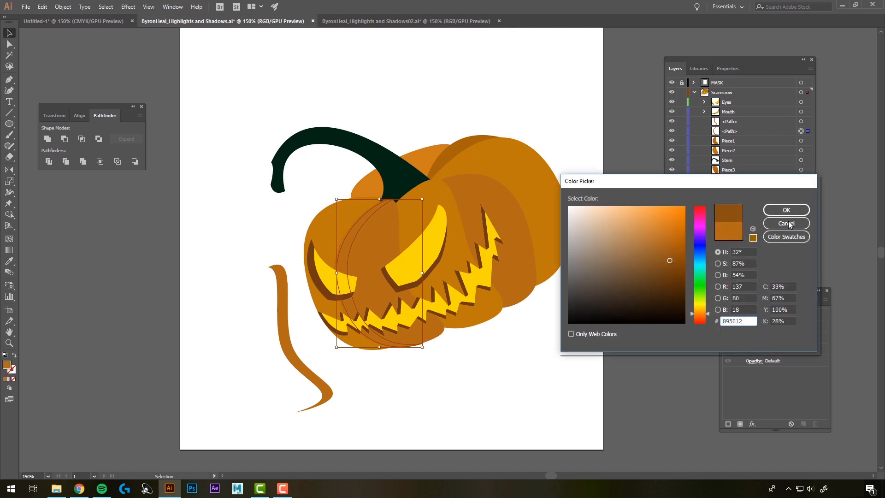
left_click(786, 210)
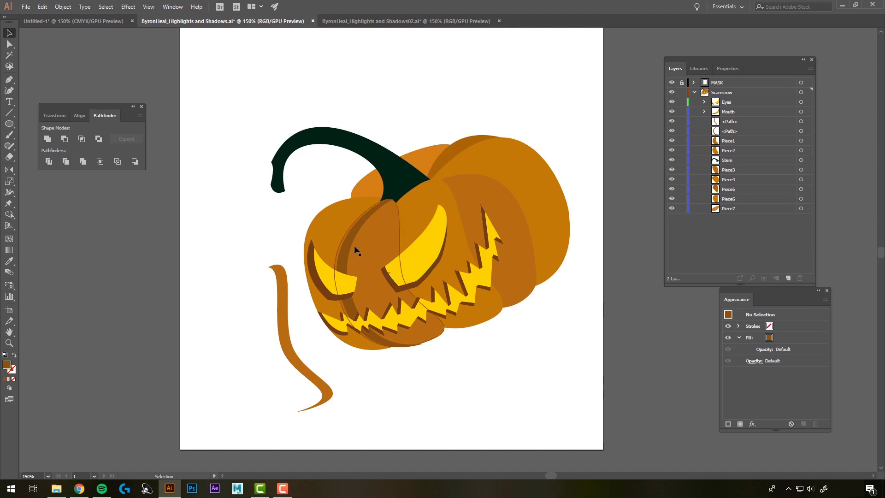
left_click(364, 258)
key("Left")
key("Left")
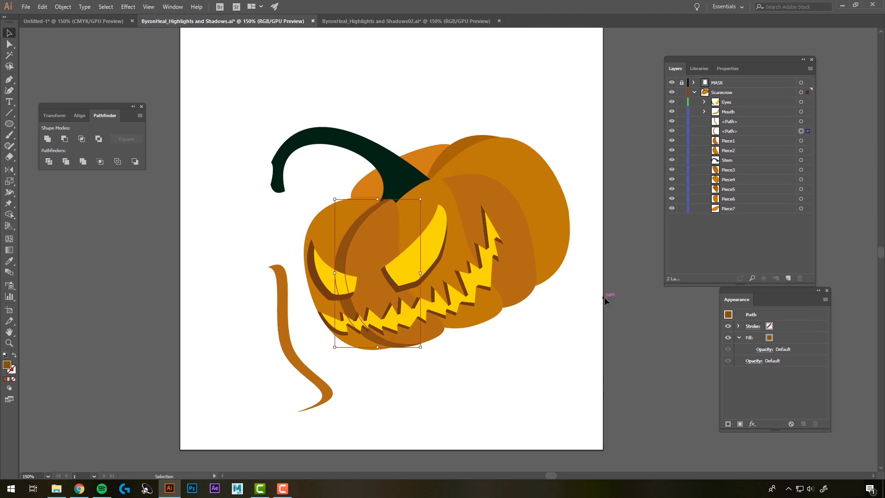
left_click(624, 302)
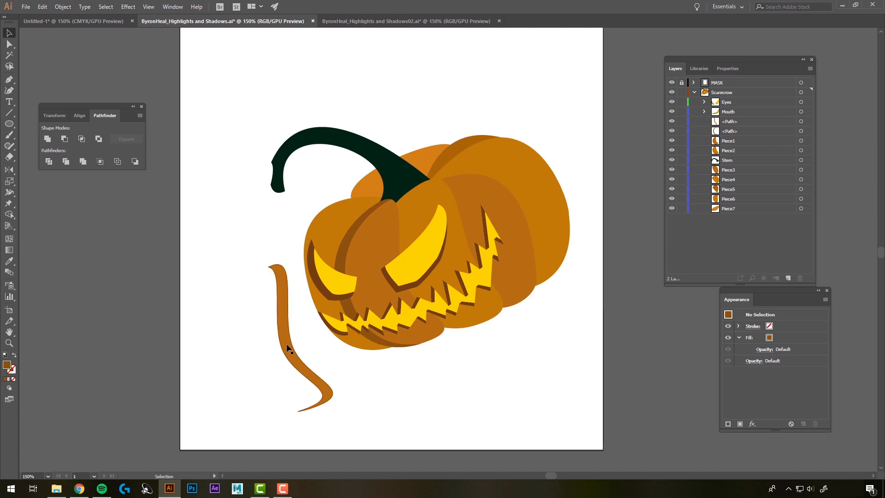
Step: Move the remaining curved strip onto Piece1's right edge and fill it with light orange E29B4D
left_click_drag(291, 353, 404, 289)
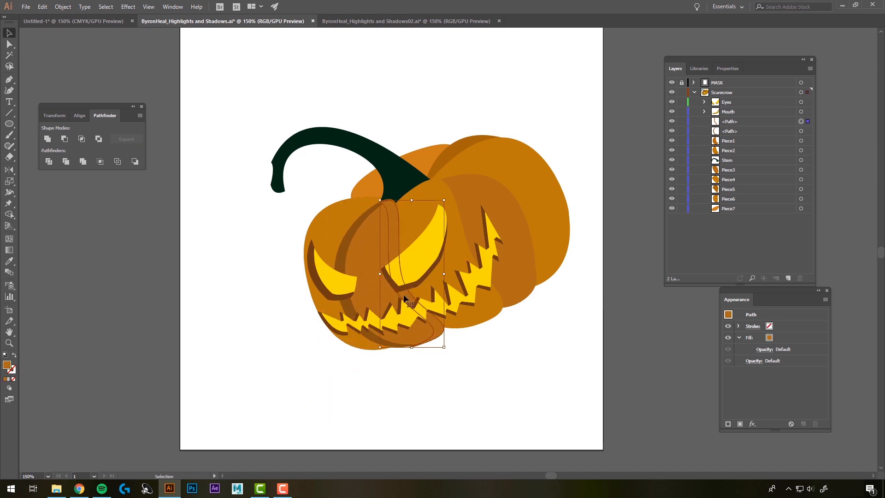
double_click(7, 367)
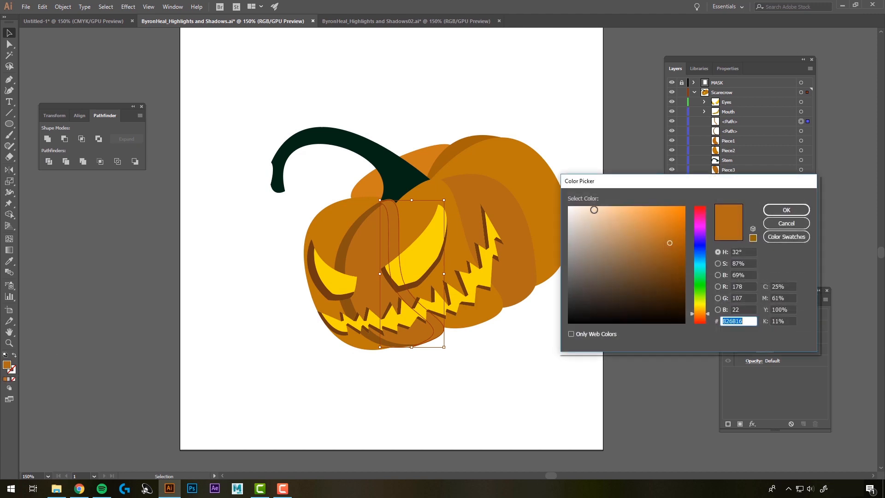
left_click_drag(635, 211, 645, 218)
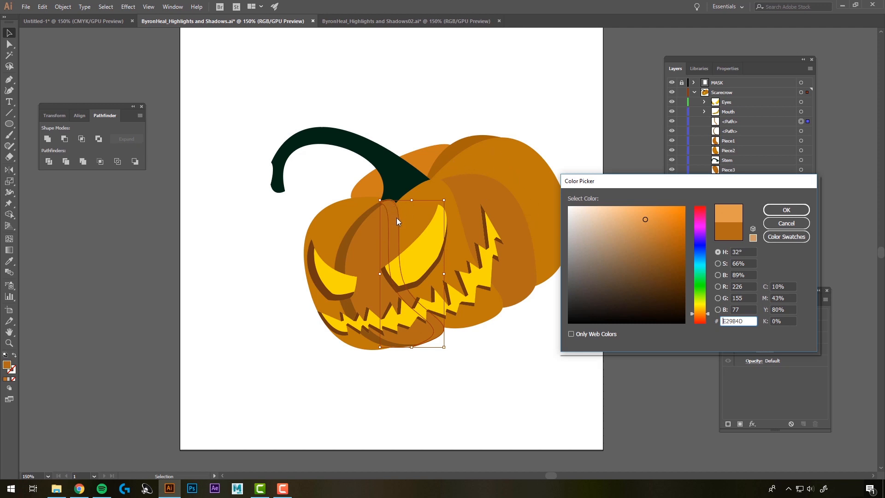
left_click(786, 209)
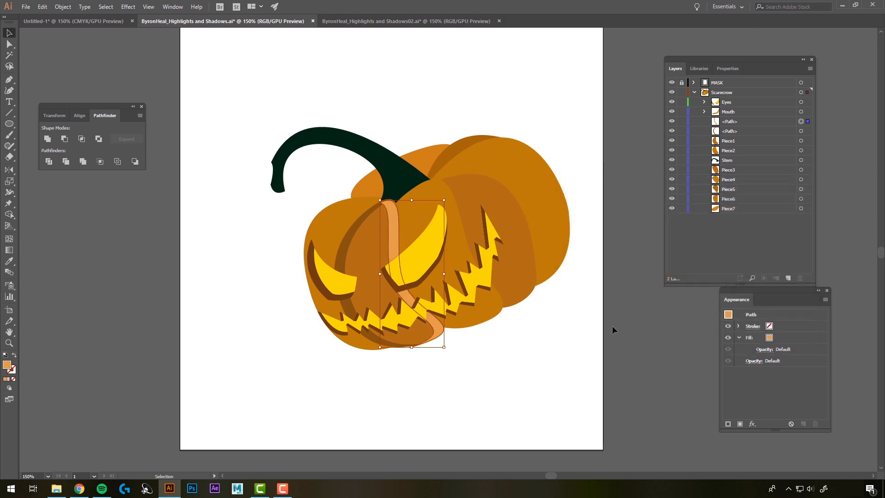
Step: Apply a Gaussian Blur with a 15.1 pixel radius to the light orange highlight strip
left_click(130, 8)
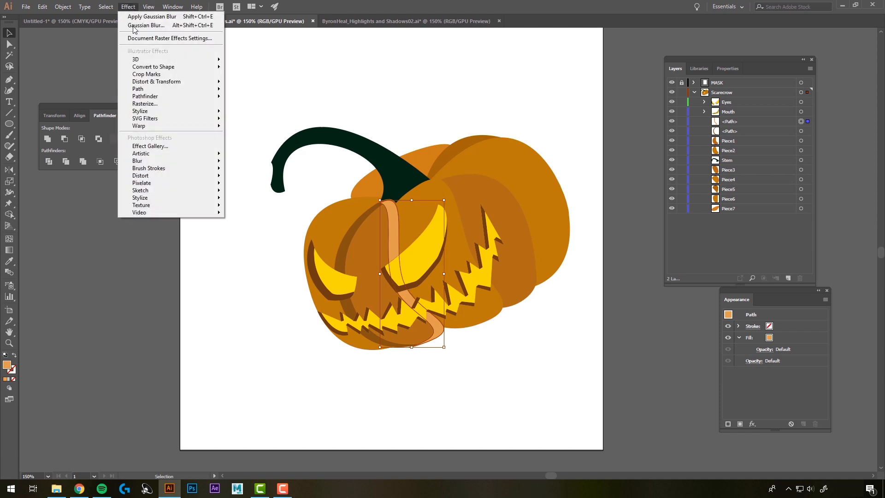
left_click(239, 163)
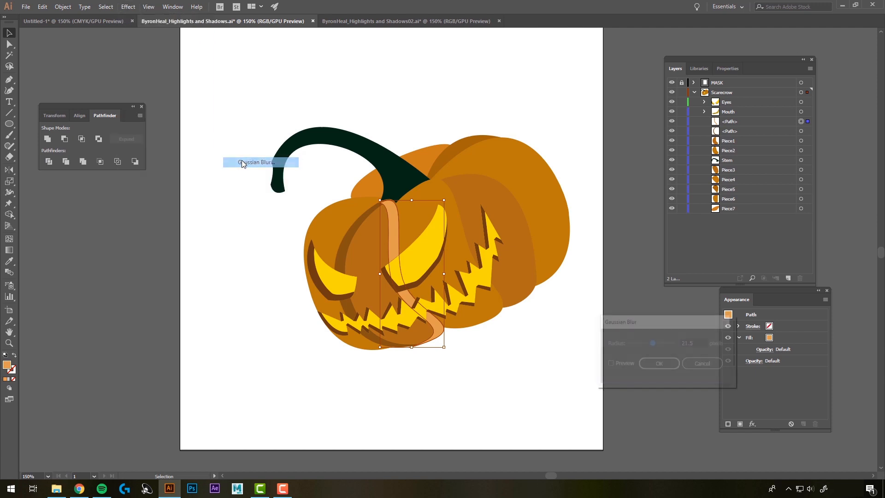
left_click(609, 364)
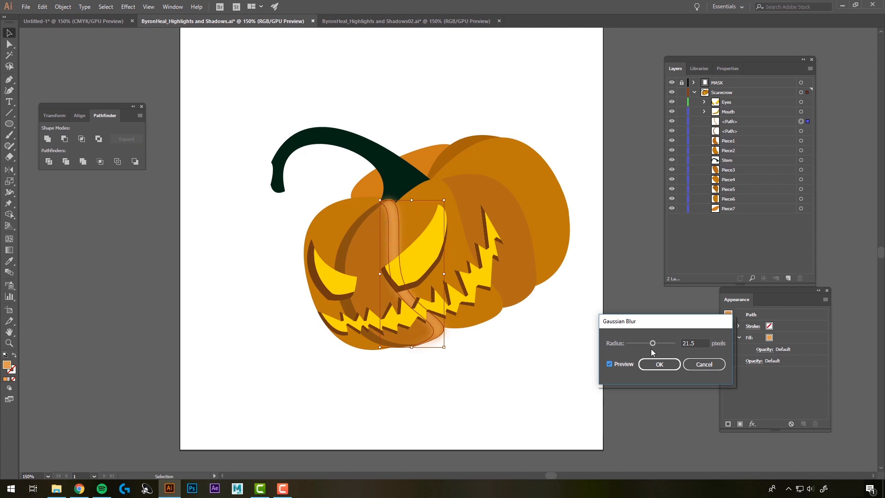
left_click_drag(651, 346, 650, 346)
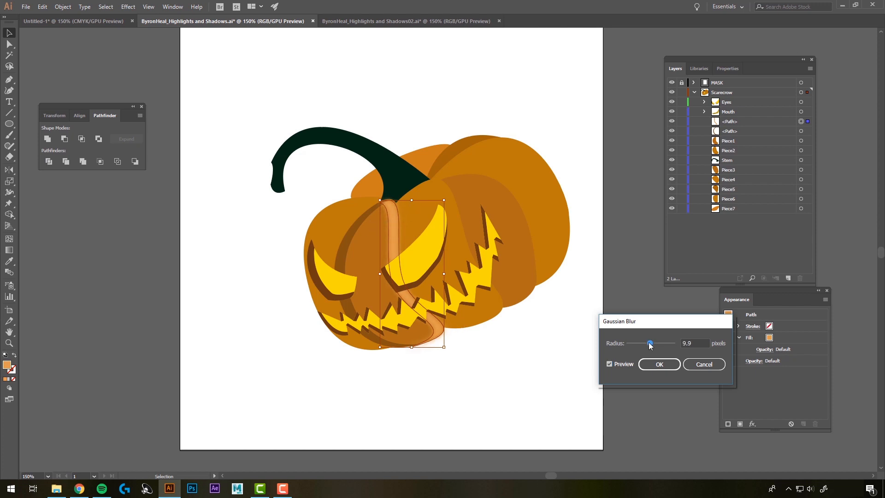
left_click(655, 366)
left_click(417, 361)
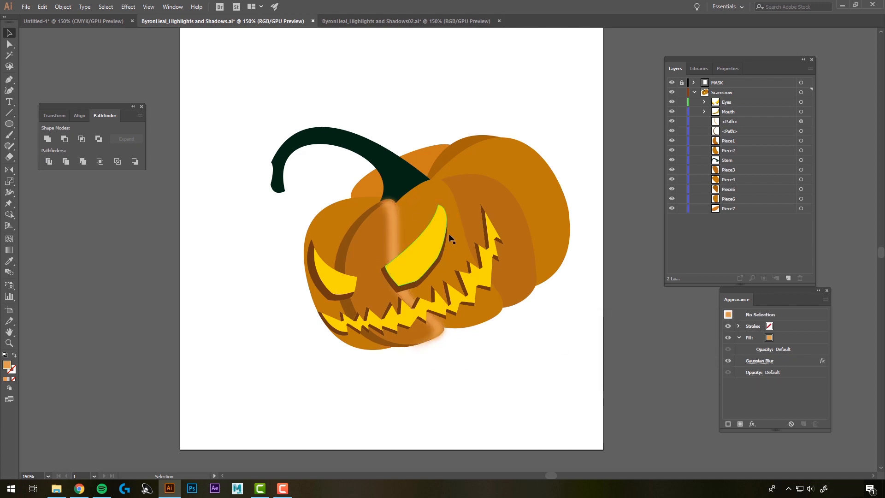
Step: Shrink the blurred highlight strip slightly from its lower right corner to pull its glow inside the segment
left_click(395, 232)
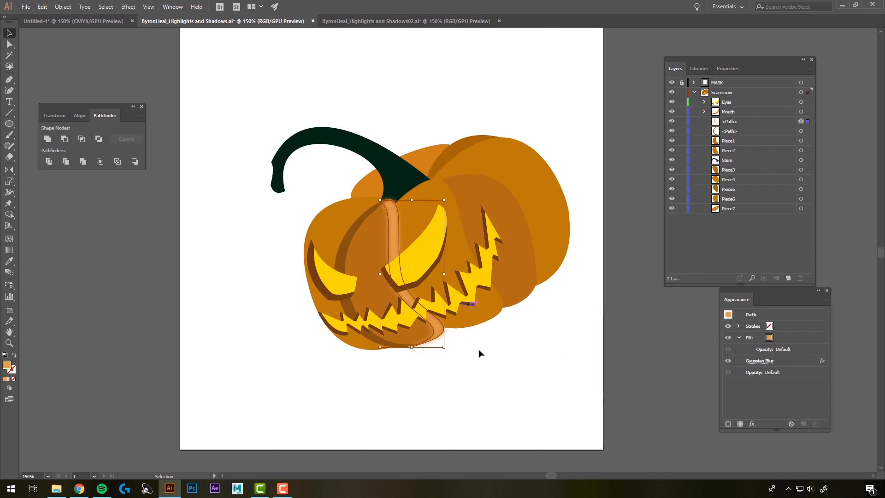
scroll(461, 357, "up", 1)
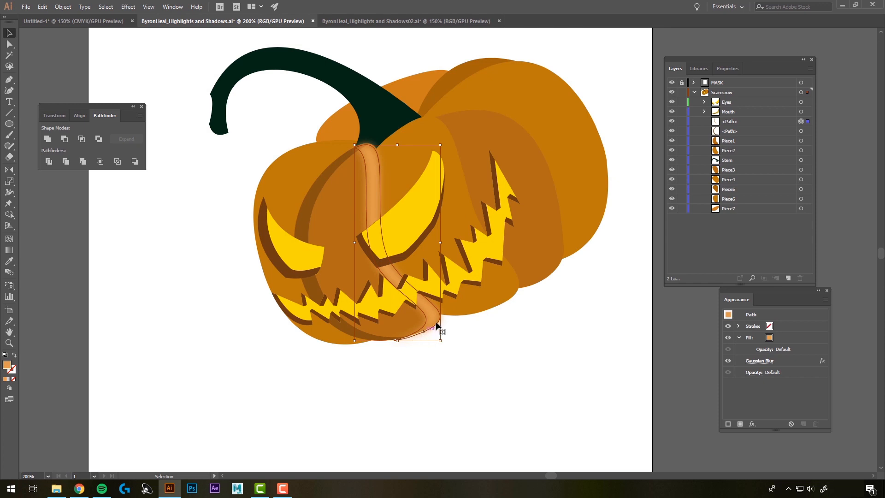
left_click_drag(441, 341, 439, 338)
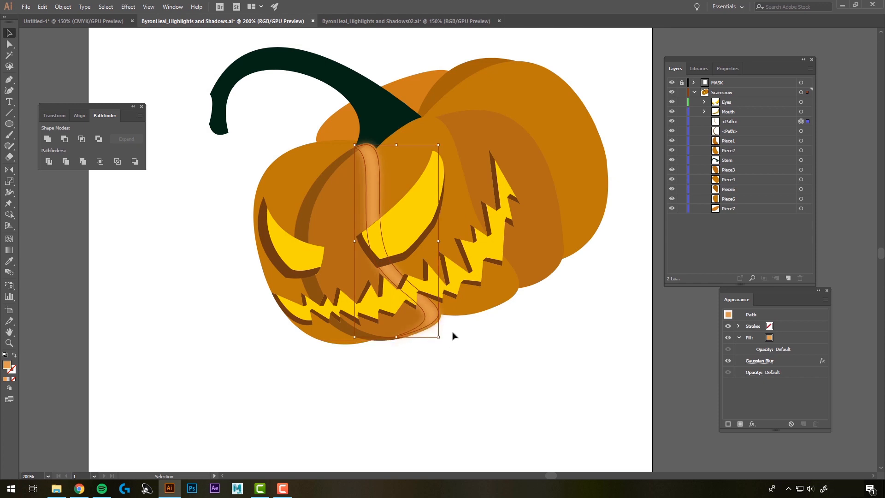
Step: Apply a Gaussian Blur with a 15.1 pixel radius to the dark brown shadow crescent on Piece1's left edge
left_click(310, 203)
left_click(129, 7)
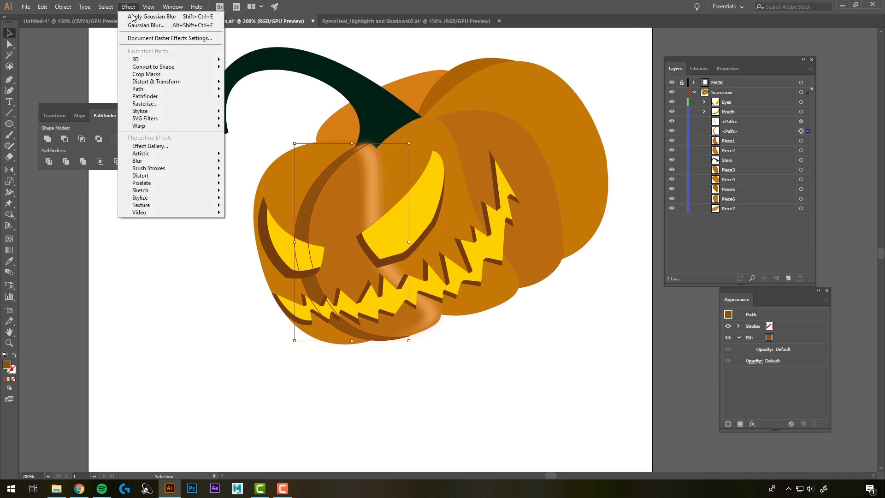
mouse_move(171, 161)
left_click(256, 162)
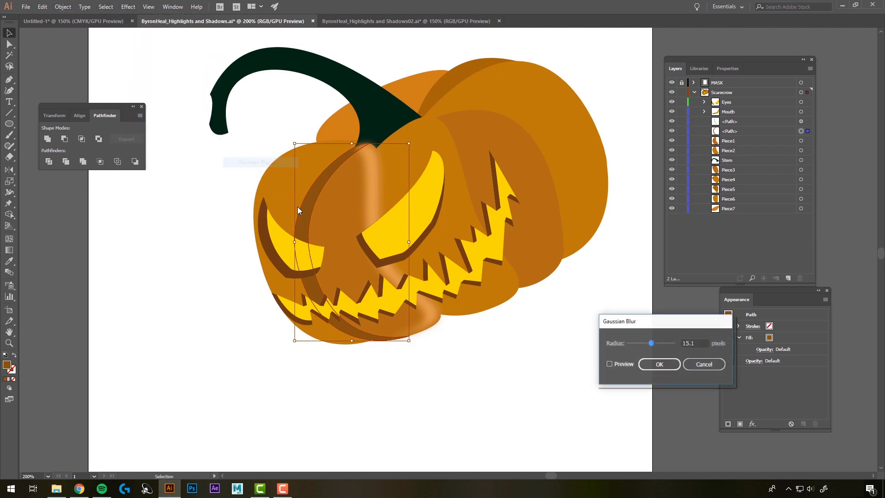
left_click(610, 364)
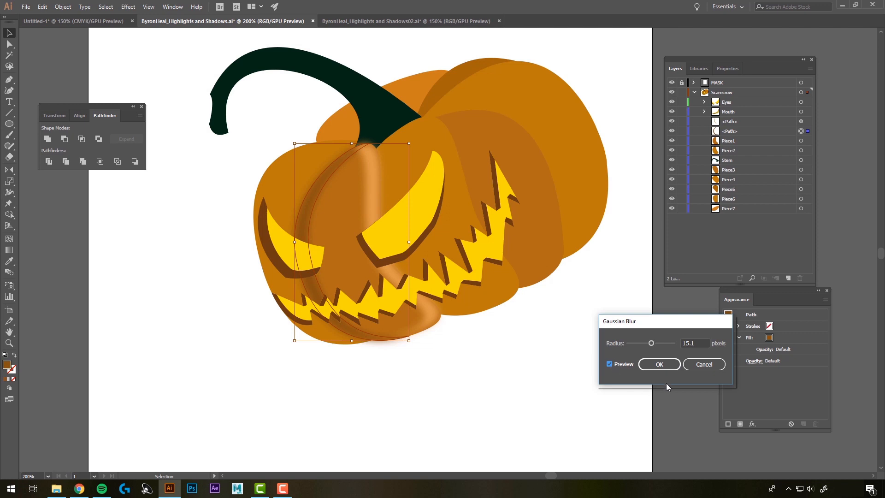
left_click(658, 367)
left_click(479, 360)
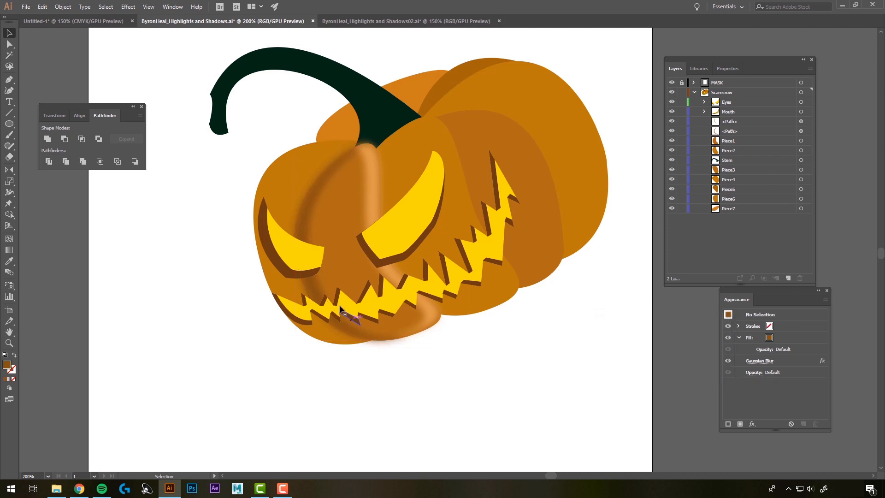
Step: Lower the fill opacity of the light orange highlight strip on Piece1 to 81%
left_click(373, 183)
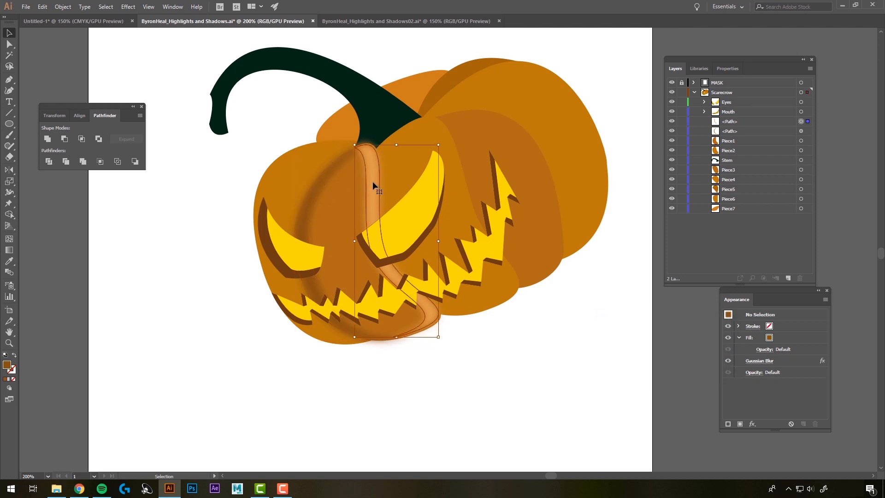
left_click(765, 350)
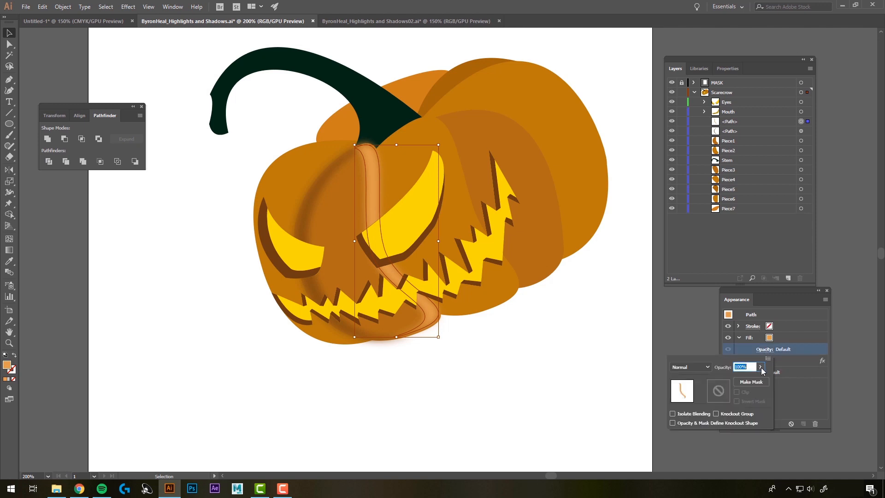
left_click(761, 367)
left_click(742, 378)
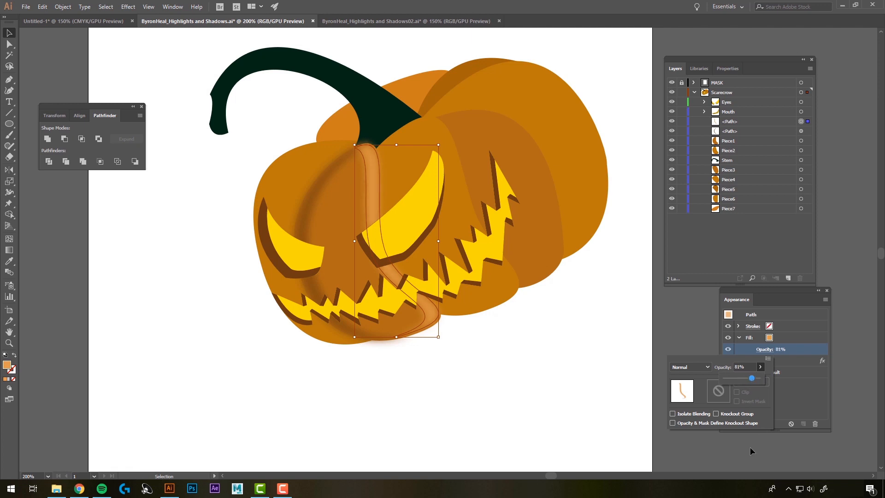
left_click_drag(752, 378, 752, 378)
left_click(458, 357)
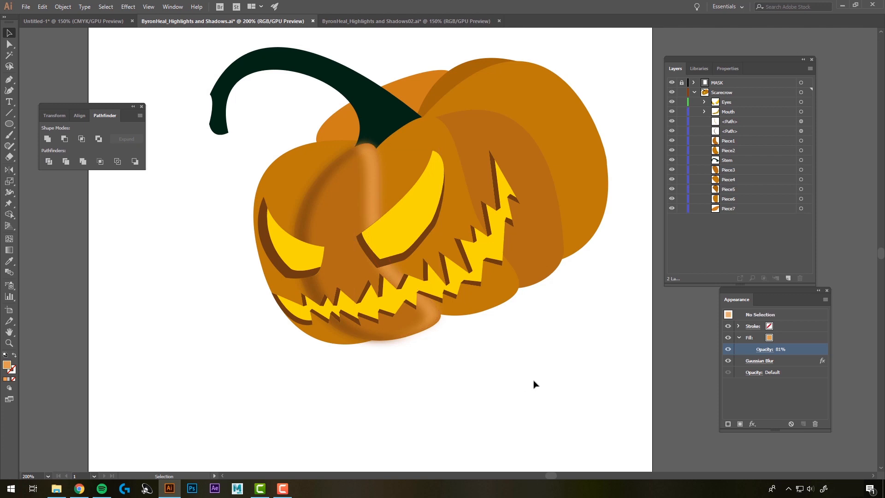
Step: Delete two surplus anchor points at the lower end of the highlight strip's path
left_click(8, 45)
scroll(422, 318, "up", 1)
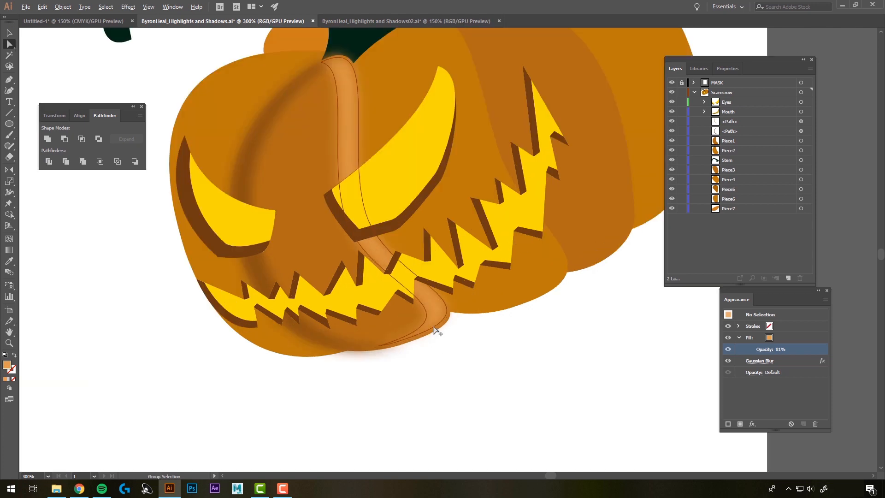
left_click(431, 313)
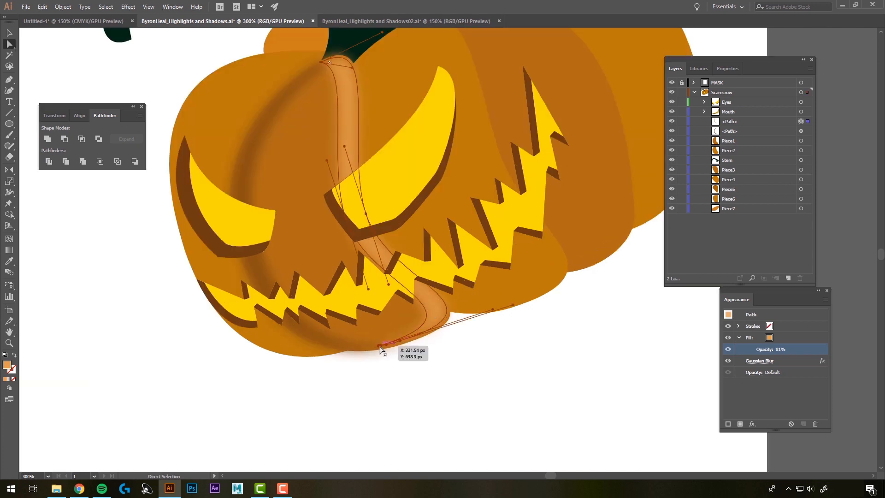
left_click(9, 79)
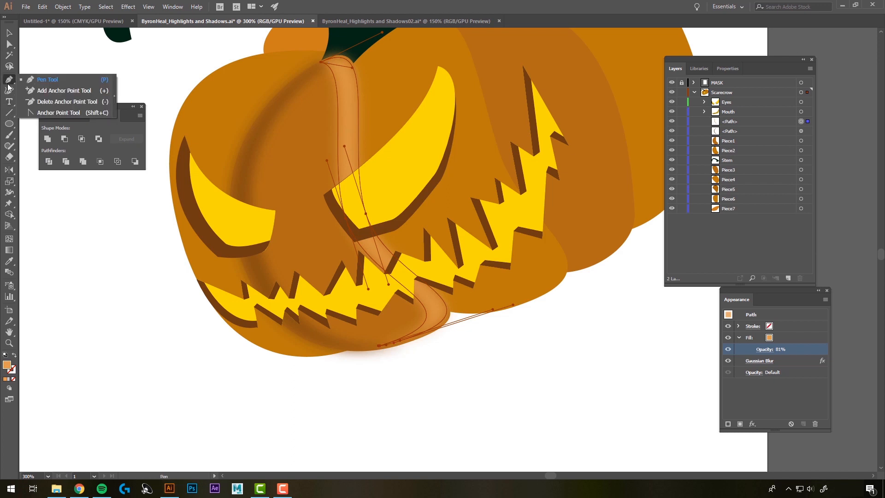
left_click(56, 104)
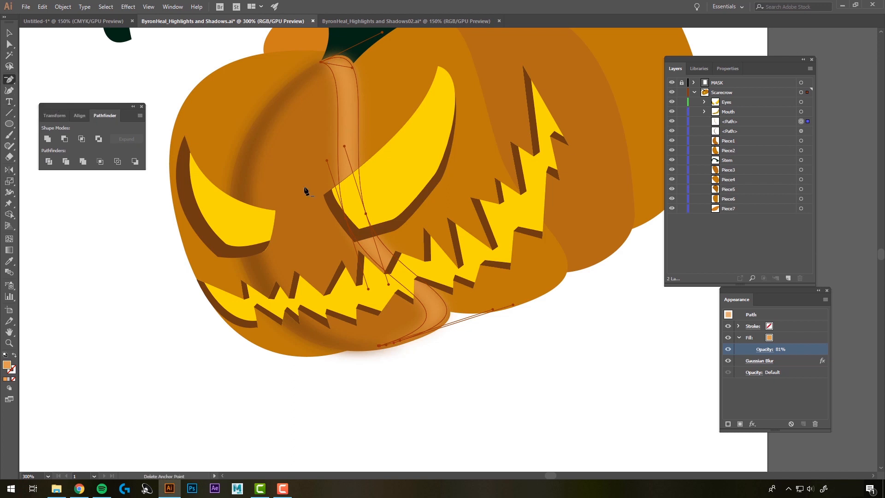
left_click(380, 345)
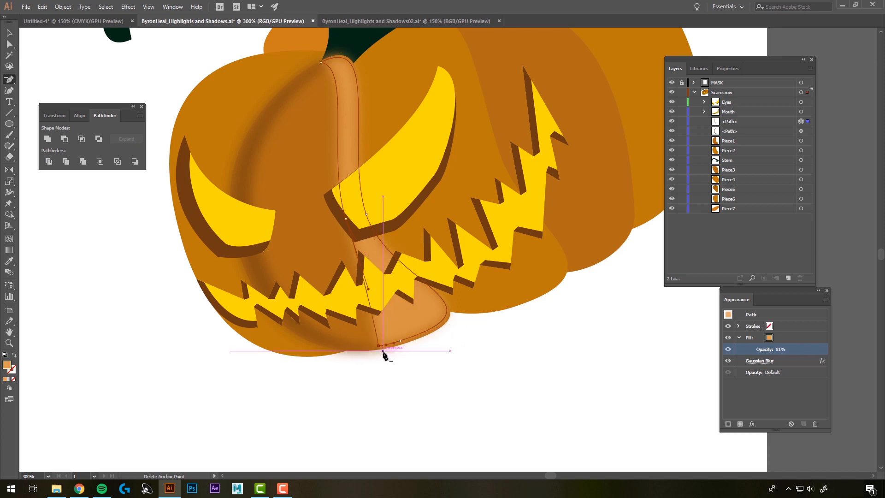
left_click(399, 342)
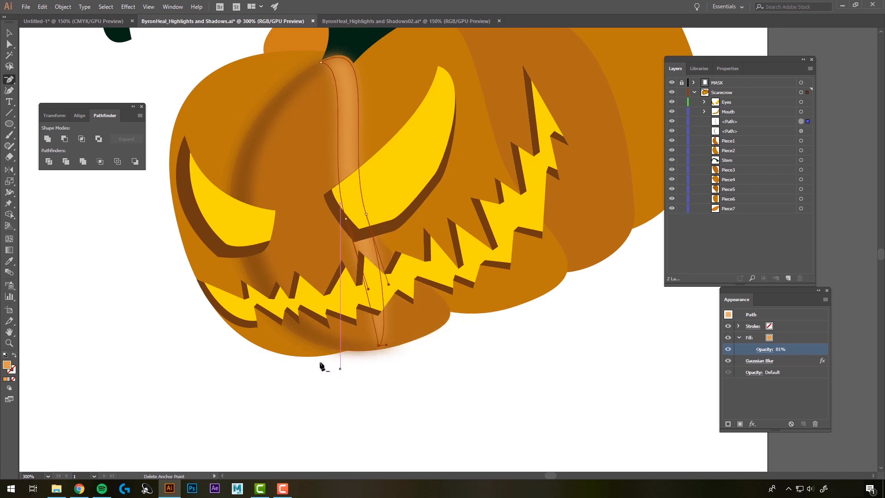
Step: Move the highlight strip's bottom anchor point to the segment's lower right corner and adjust the middle anchor and its handle to smooth the curve
left_click(10, 44)
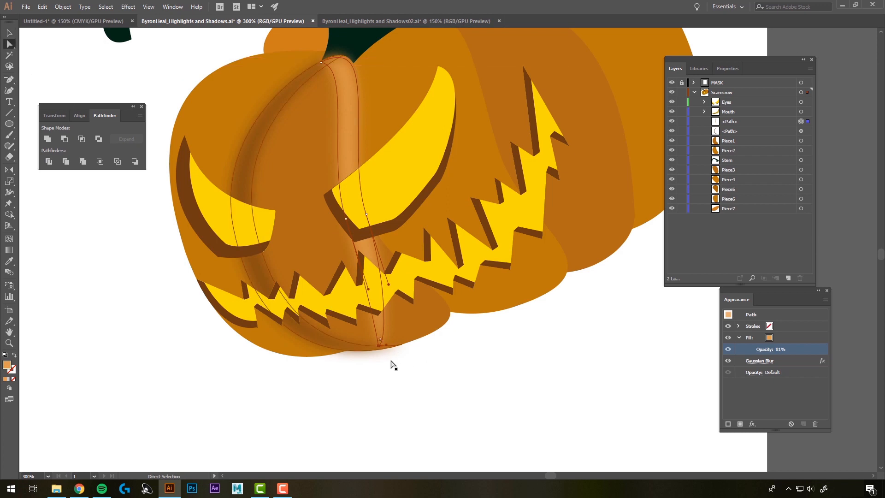
left_click(379, 346)
left_click_drag(379, 346, 450, 313)
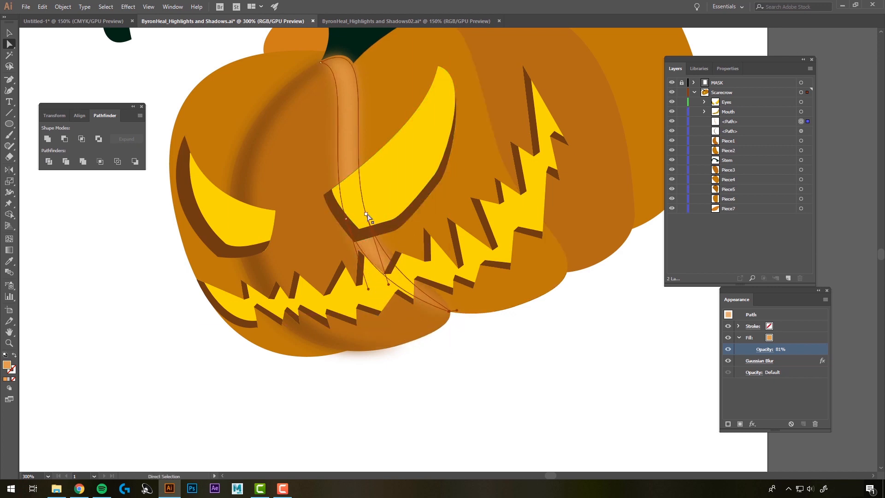
left_click_drag(366, 214, 371, 217)
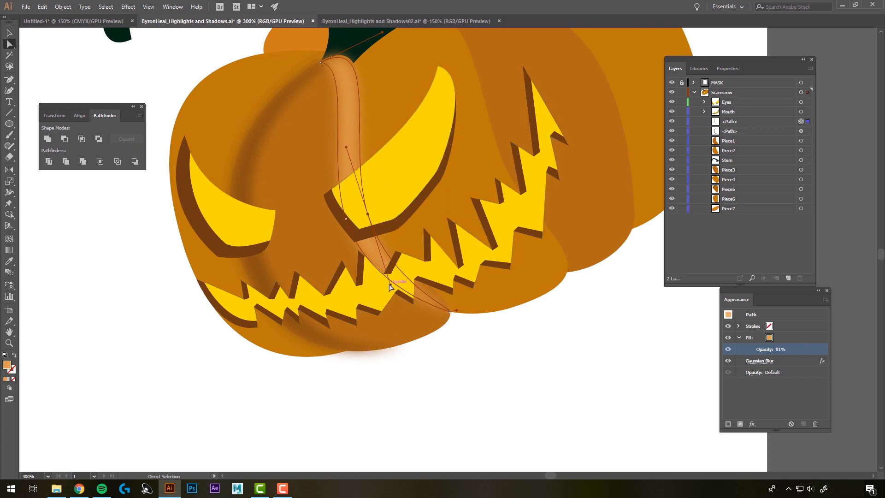
left_click_drag(391, 284, 399, 275)
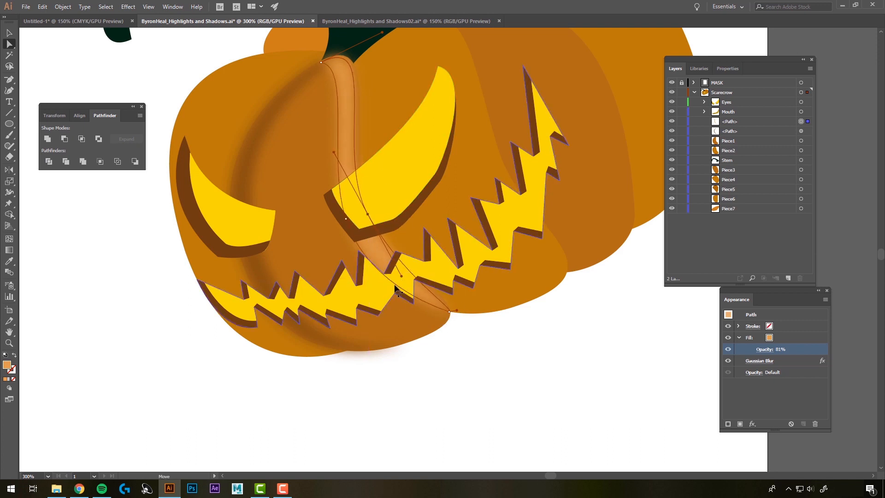
left_click(494, 384)
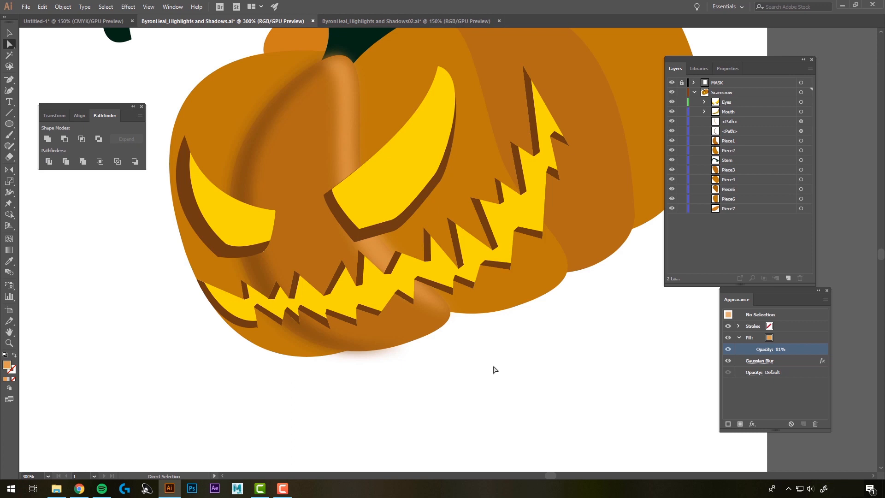
scroll(493, 361, "down", 1)
key("ctrl+1")
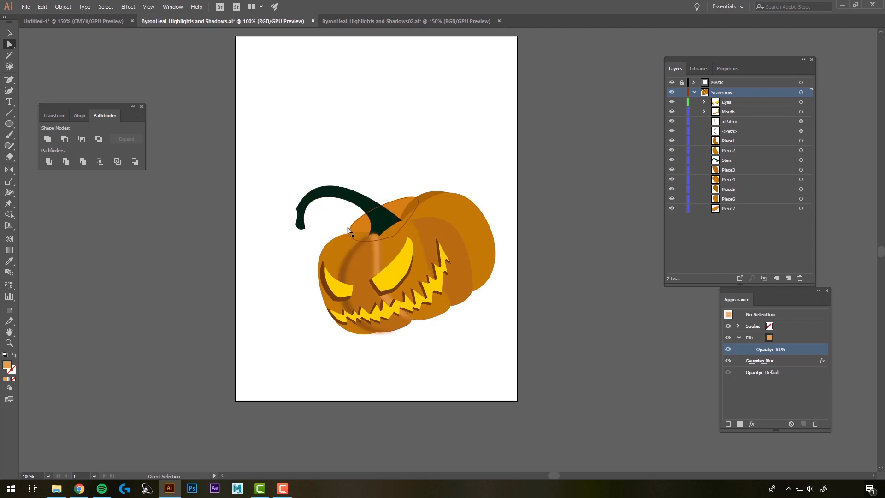
Step: In ByronHeal_Highlights and Shadows02.ai, draw a closed curved strip with the Pen tool along the upper right edge of the large rear segment
left_click(405, 22)
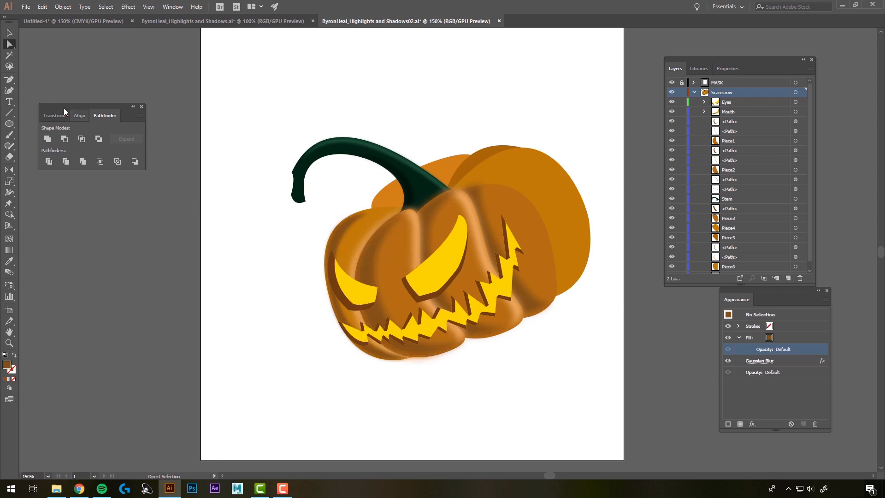
left_click(10, 80)
left_click_drag(10, 81, 46, 79)
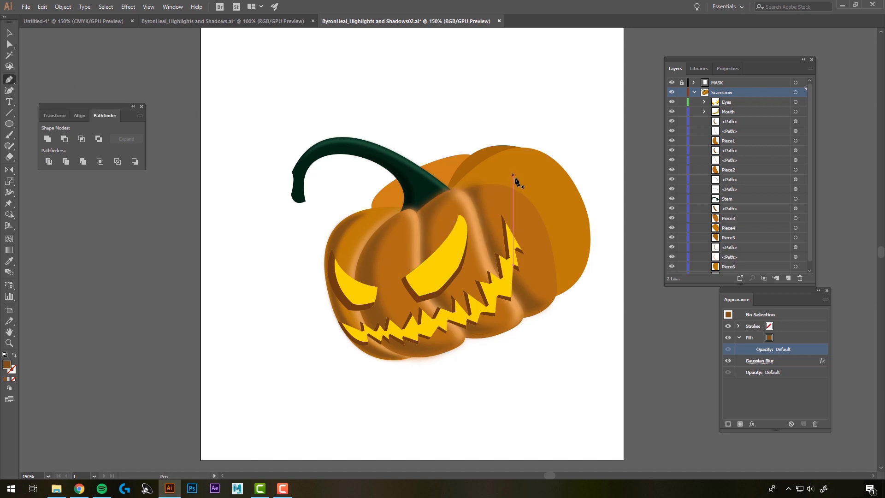
left_click(479, 168)
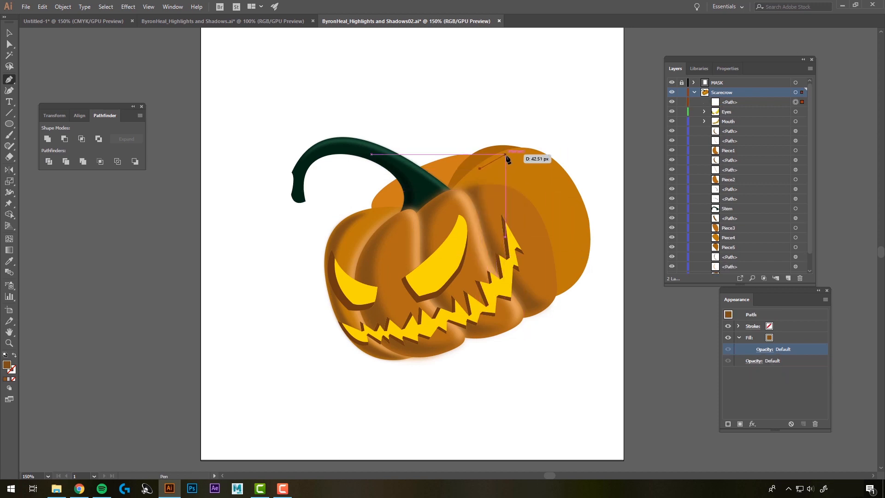
left_click_drag(507, 154, 582, 233)
left_click_drag(580, 263, 572, 221)
left_click(554, 185)
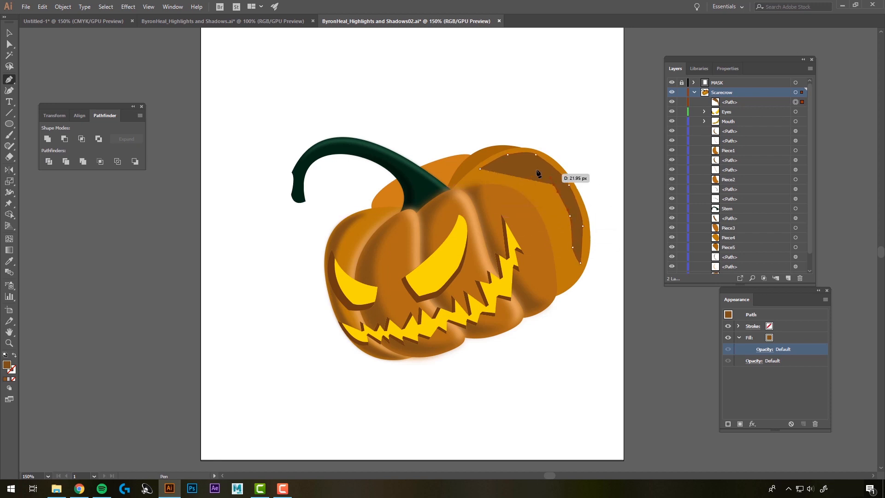
left_click_drag(533, 169, 509, 166)
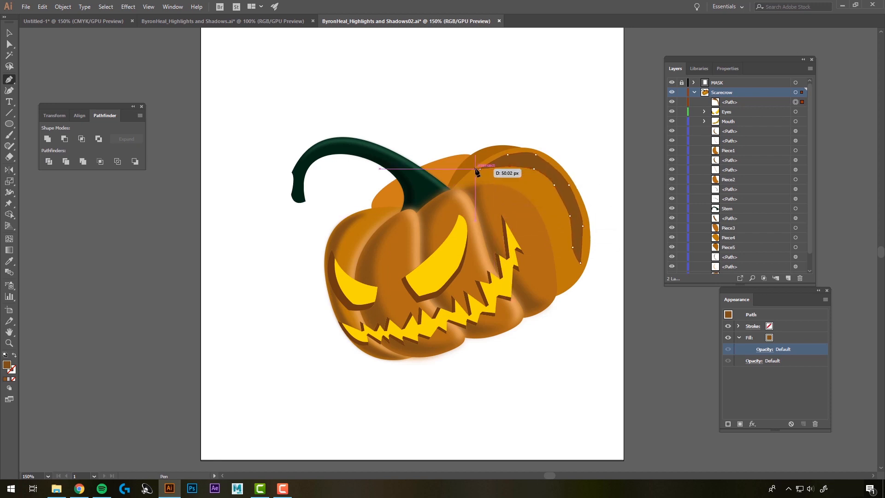
left_click(480, 170)
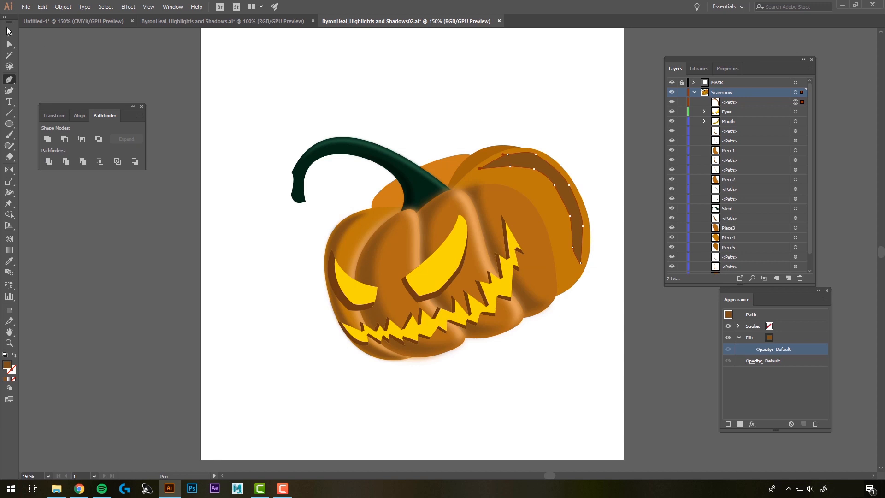
Step: Fill the new curved strip on the rear segment with light orange EFAA65 and deselect it
double_click(6, 365)
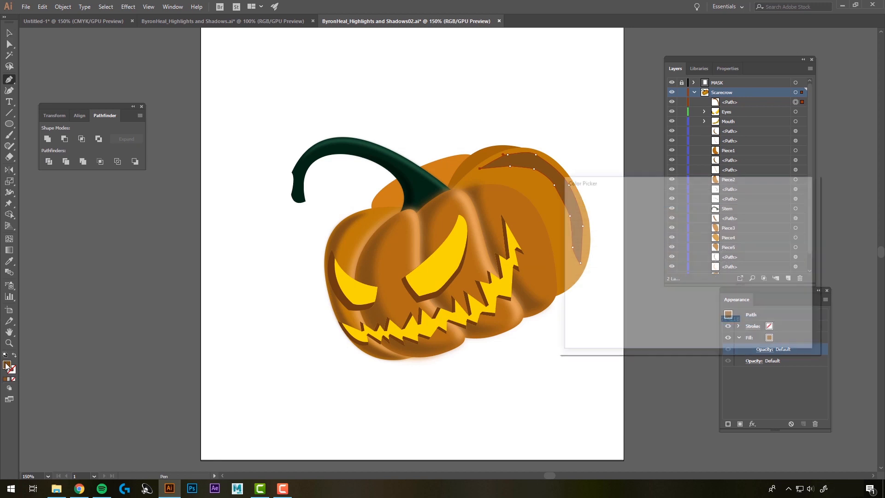
left_click(636, 212)
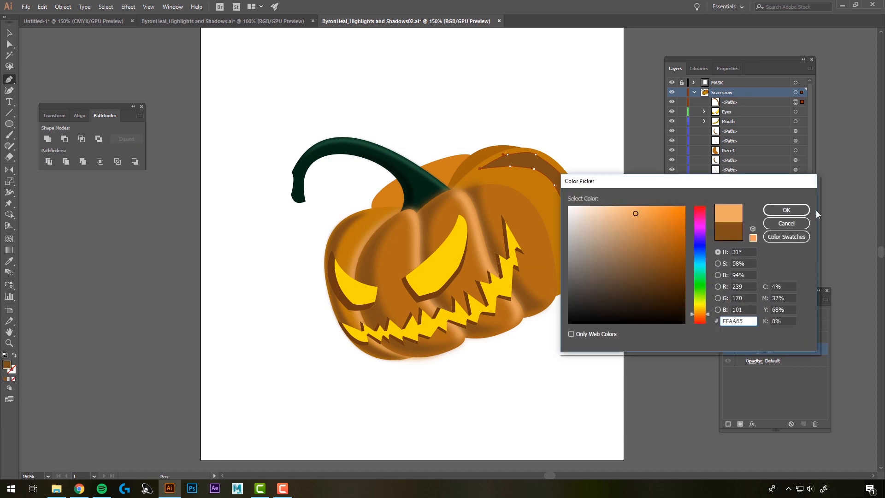
left_click(786, 210)
left_click(9, 34)
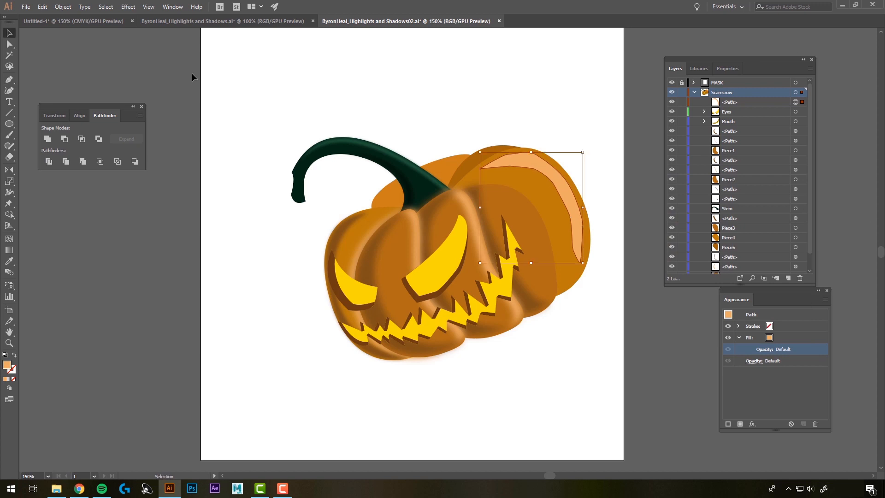
left_click(193, 76)
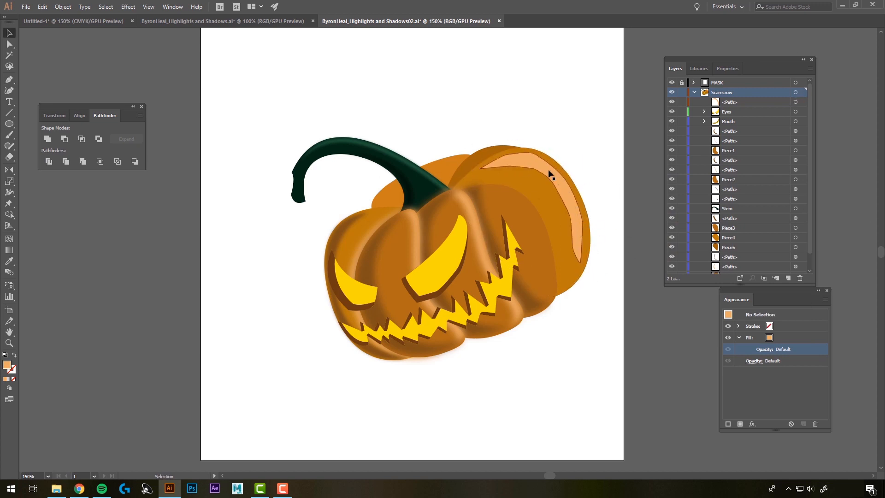
left_click(572, 198)
left_click(683, 344)
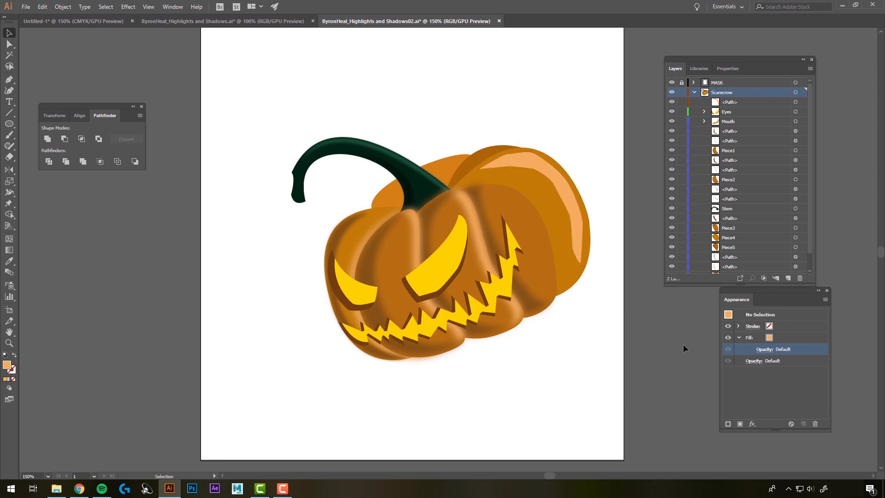